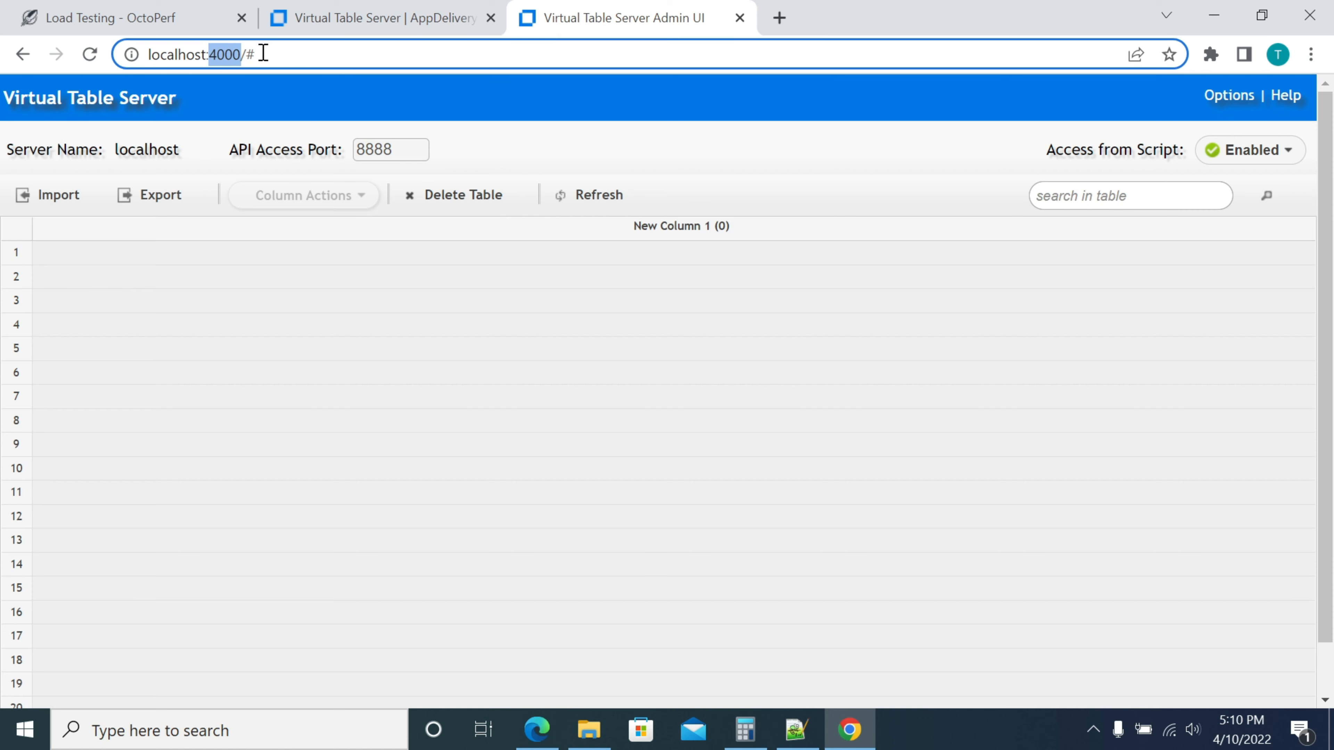
Show the Options > Other Instances choices, Start Instance… and Stop Instances…
{"action": "left_click_drag", "start_coordinate": [261, 54], "coordinate": [132, 54]}
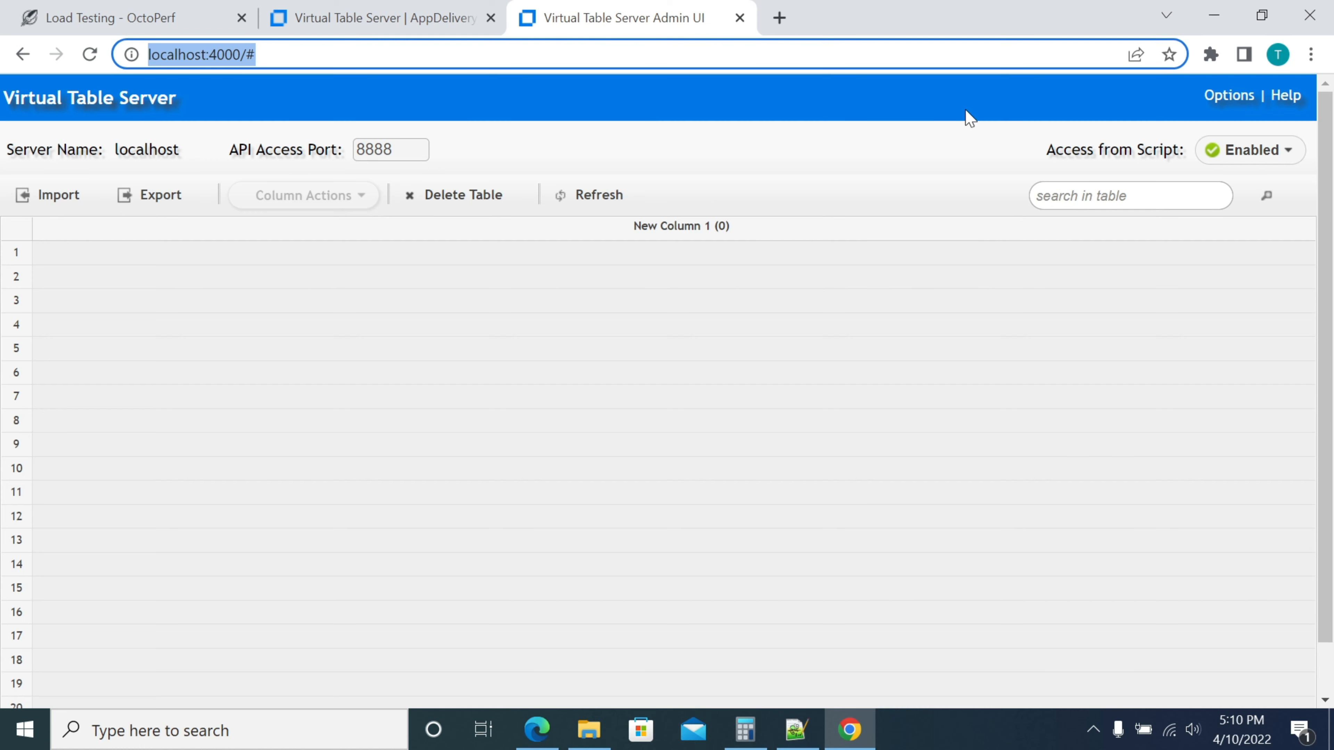
{"action": "left_click", "coordinate": [1147, 105]}
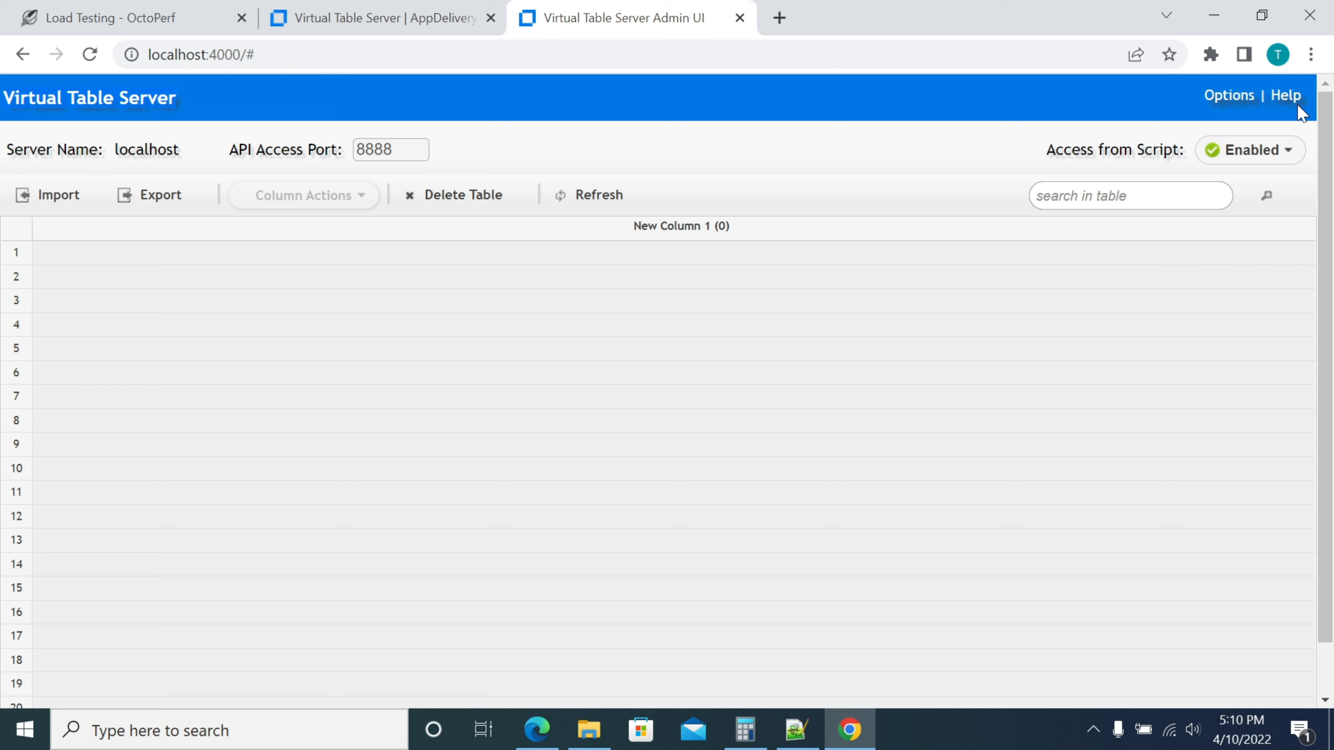
{"action": "left_click", "coordinate": [1228, 103]}
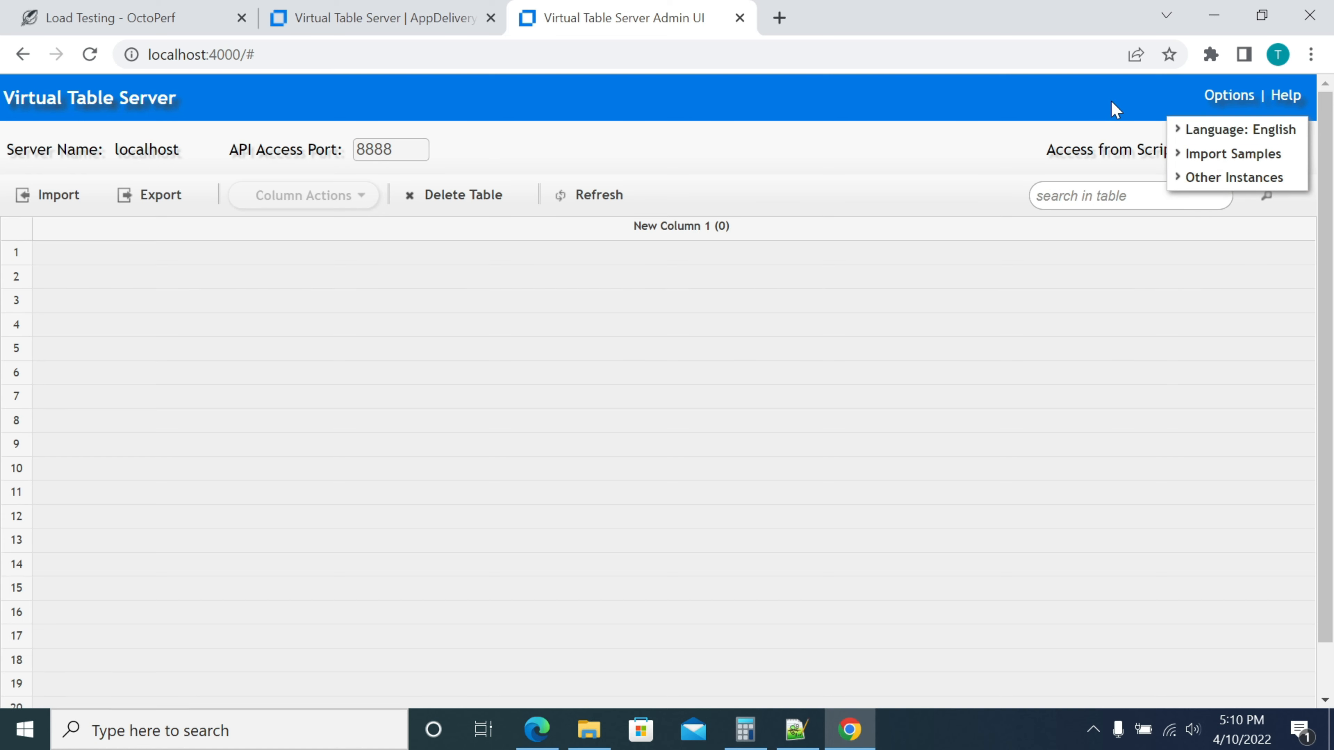
{"action": "left_click", "coordinate": [1216, 103]}
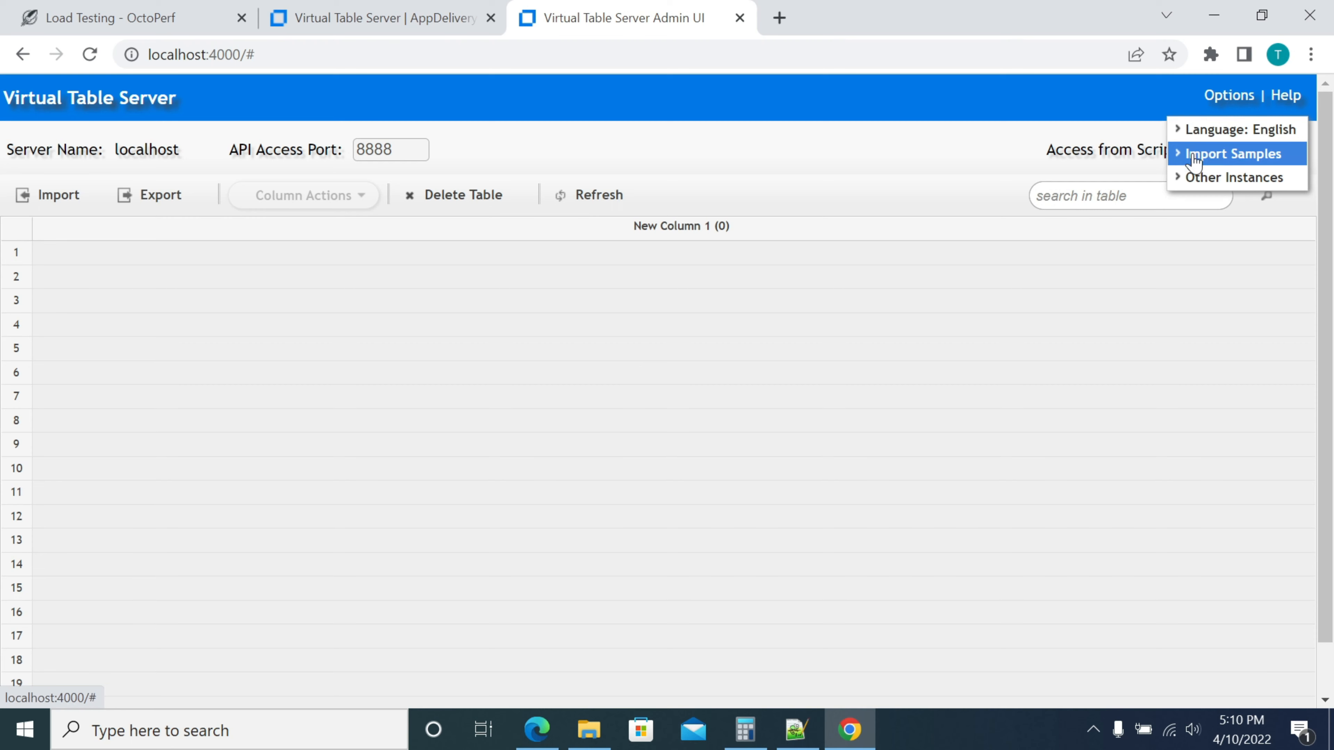
{"action": "mouse_move", "coordinate": [1218, 158]}
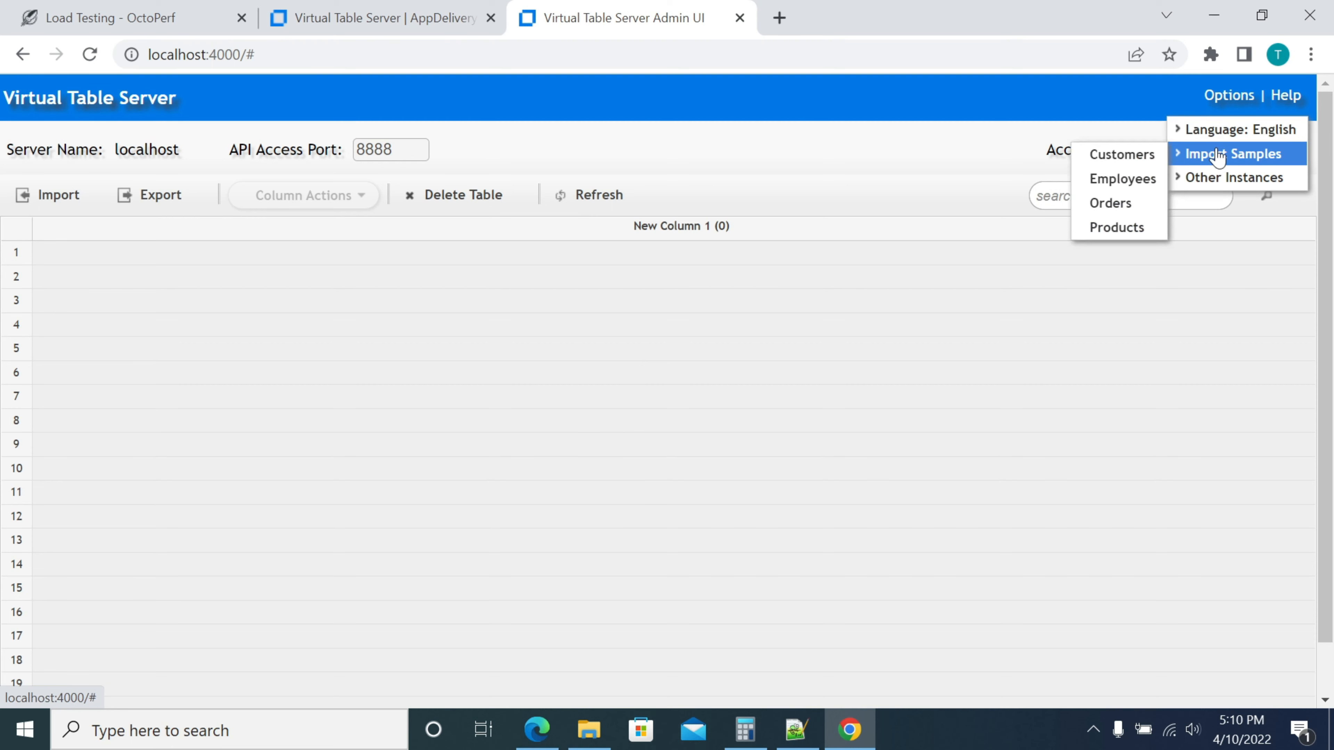
{"action": "mouse_move", "coordinate": [1244, 177]}
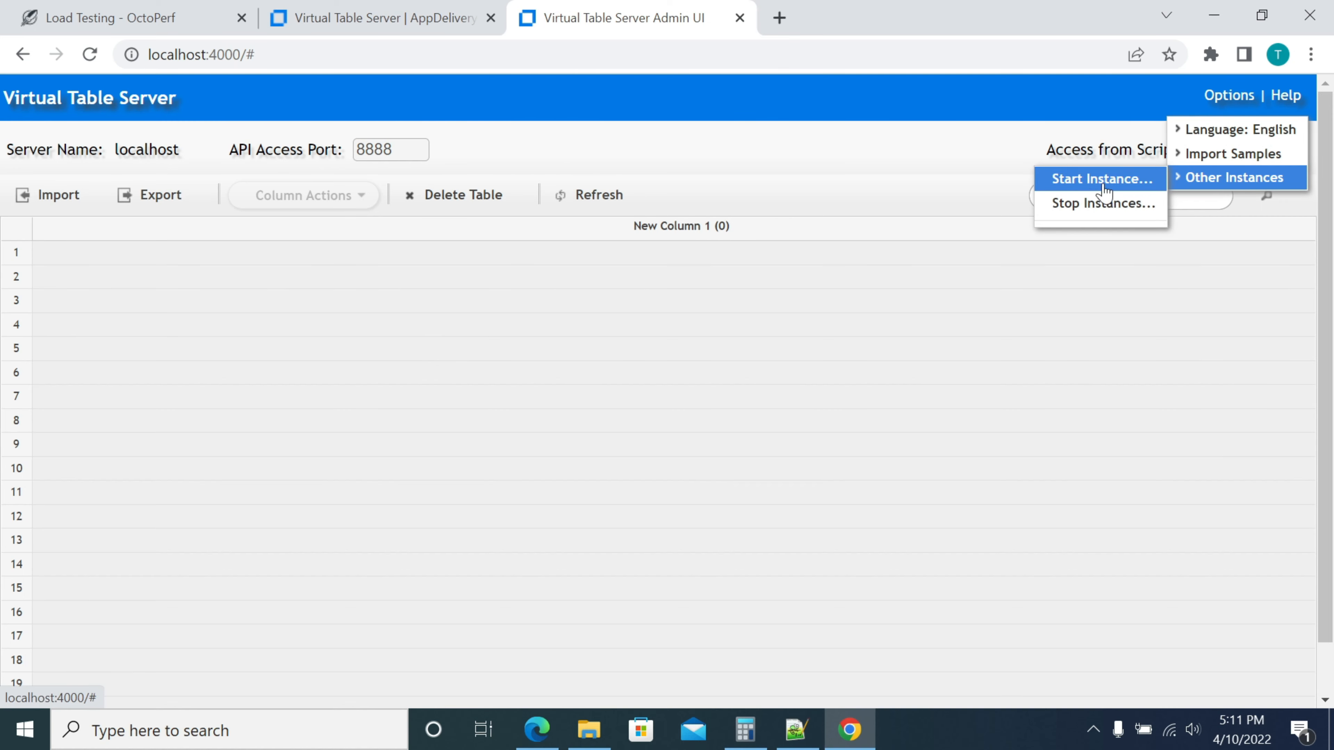
Launch a new instance named Jpetstore with API access port 4001
{"action": "left_click", "coordinate": [1084, 190]}
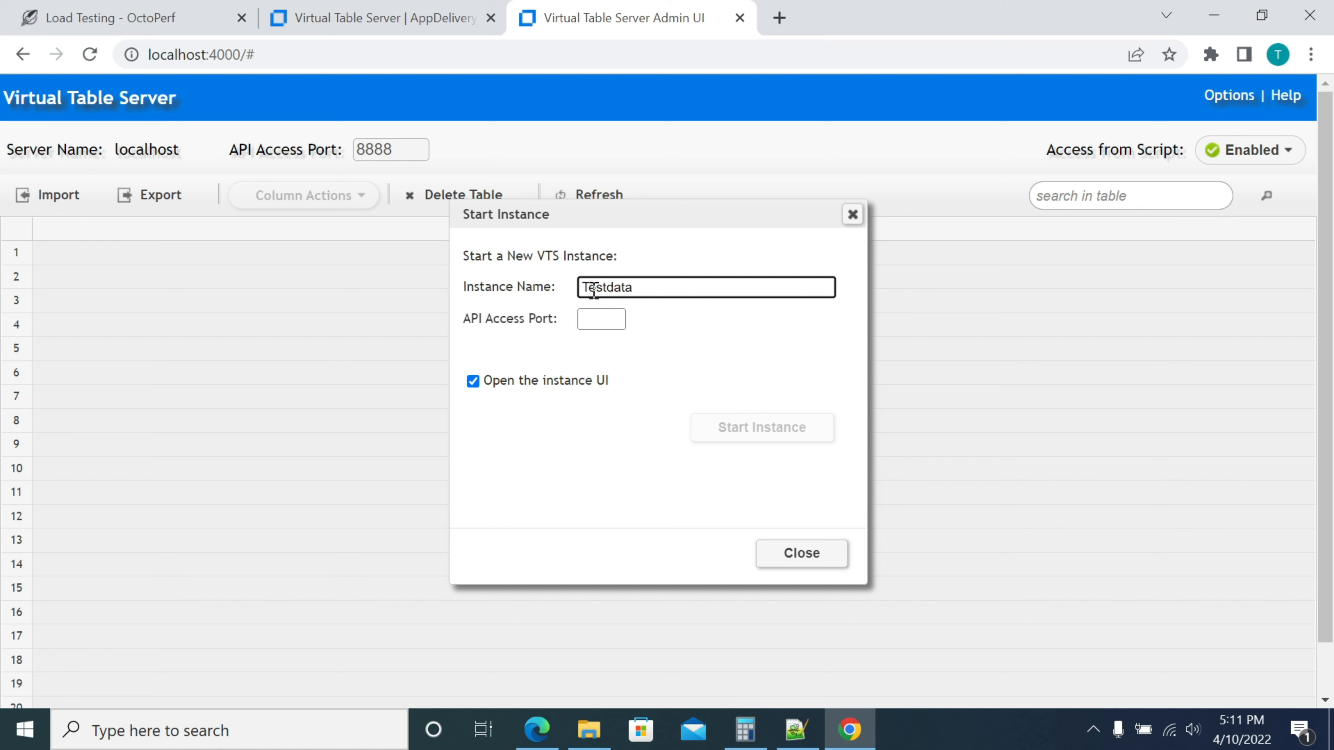
{"action": "key", "text": "BackSpace"}
{"action": "key", "text": "BackSpace"}
{"action": "key", "text": "BackSpace"}
{"action": "key", "text": "BackSpace"}
{"action": "key", "text": "BackSpace"}
{"action": "key", "text": "BackSpace"}
{"action": "key", "text": "BackSpace"}
{"action": "key", "text": "BackSpace"}
{"action": "type", "text": "Jpetstore1"}
{"action": "key", "text": "BackSpace"}
{"action": "left_click", "coordinate": [597, 324]}
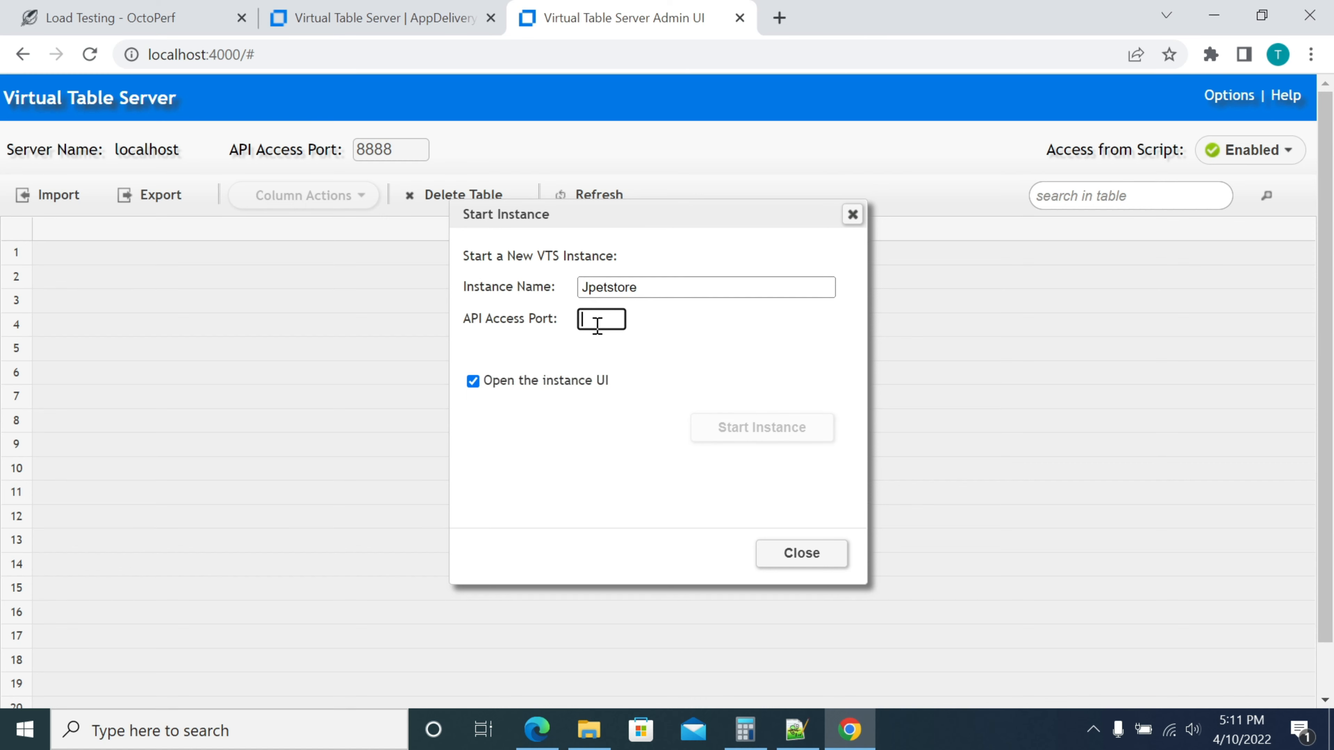
{"action": "type", "text": "4001"}
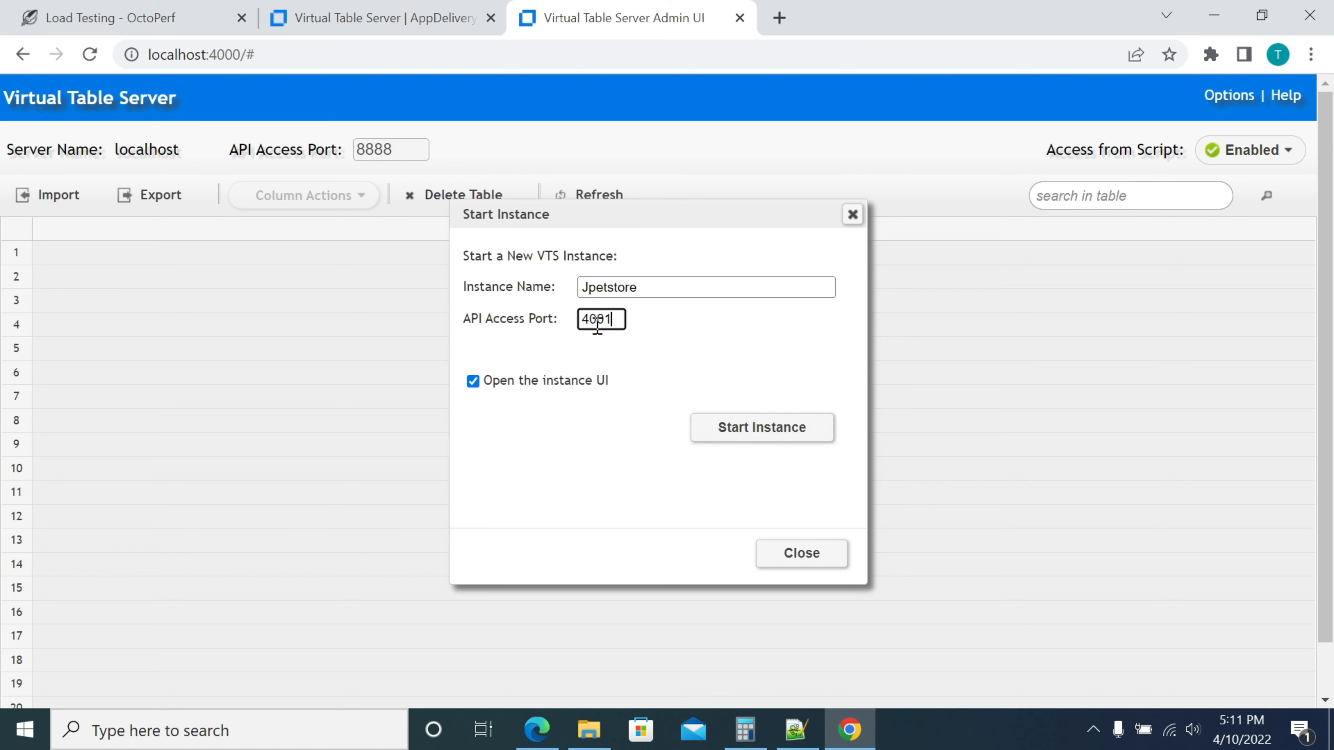
{"action": "left_click", "coordinate": [759, 429]}
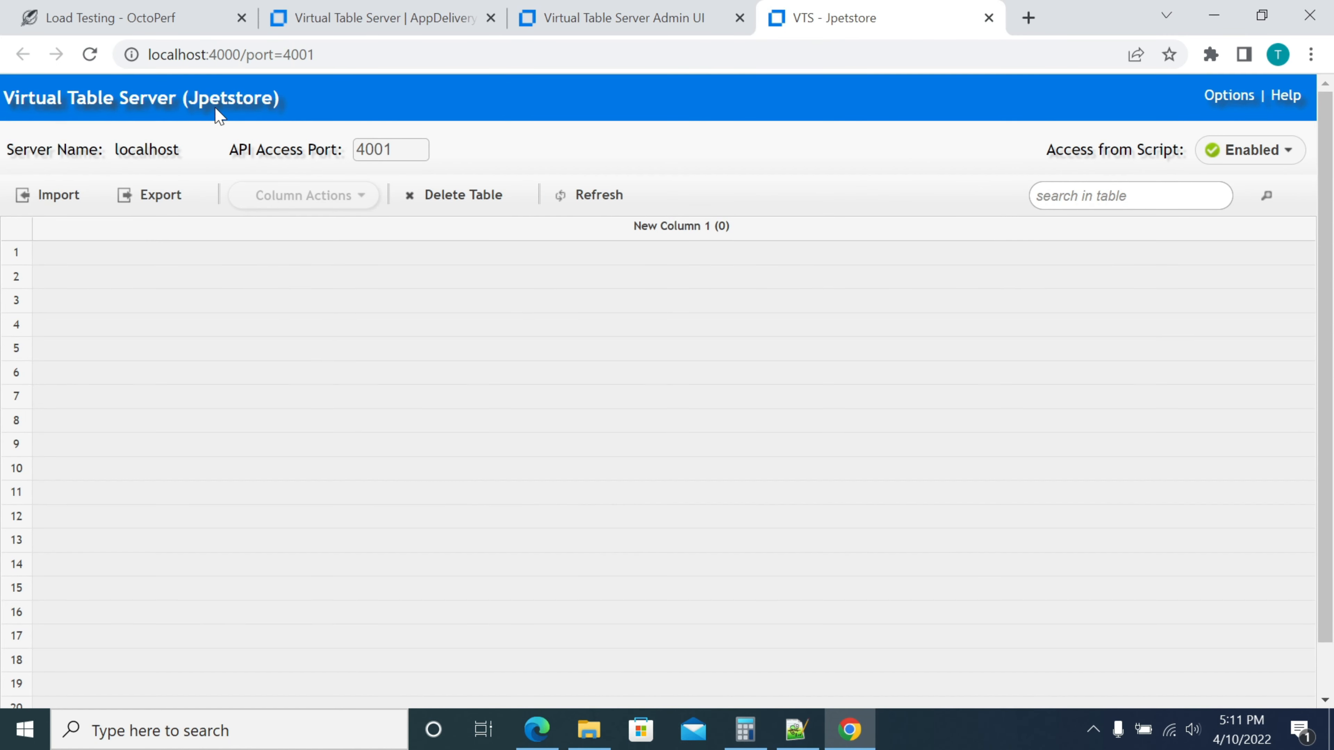
{"action": "left_click", "coordinate": [288, 53]}
{"action": "double_click", "coordinate": [288, 53]}
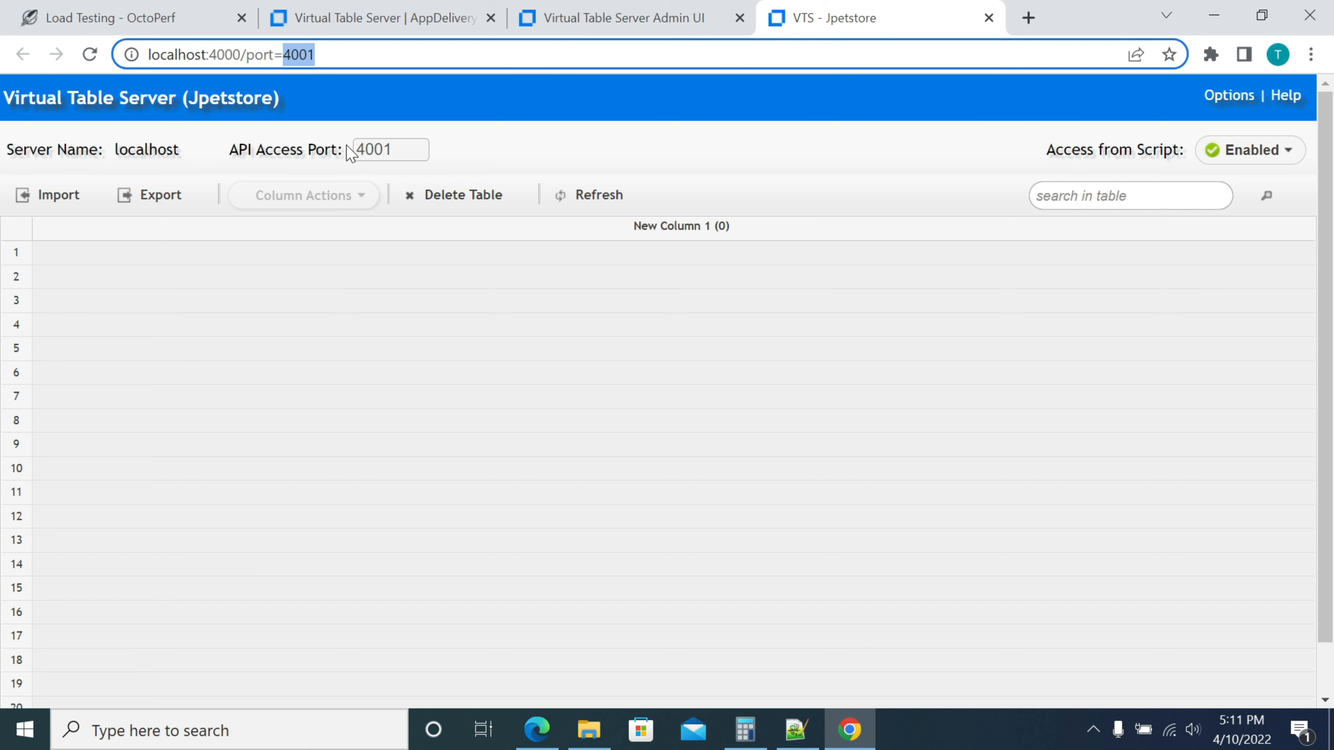
{"action": "left_click_drag", "start_coordinate": [206, 54], "coordinate": [244, 55]}
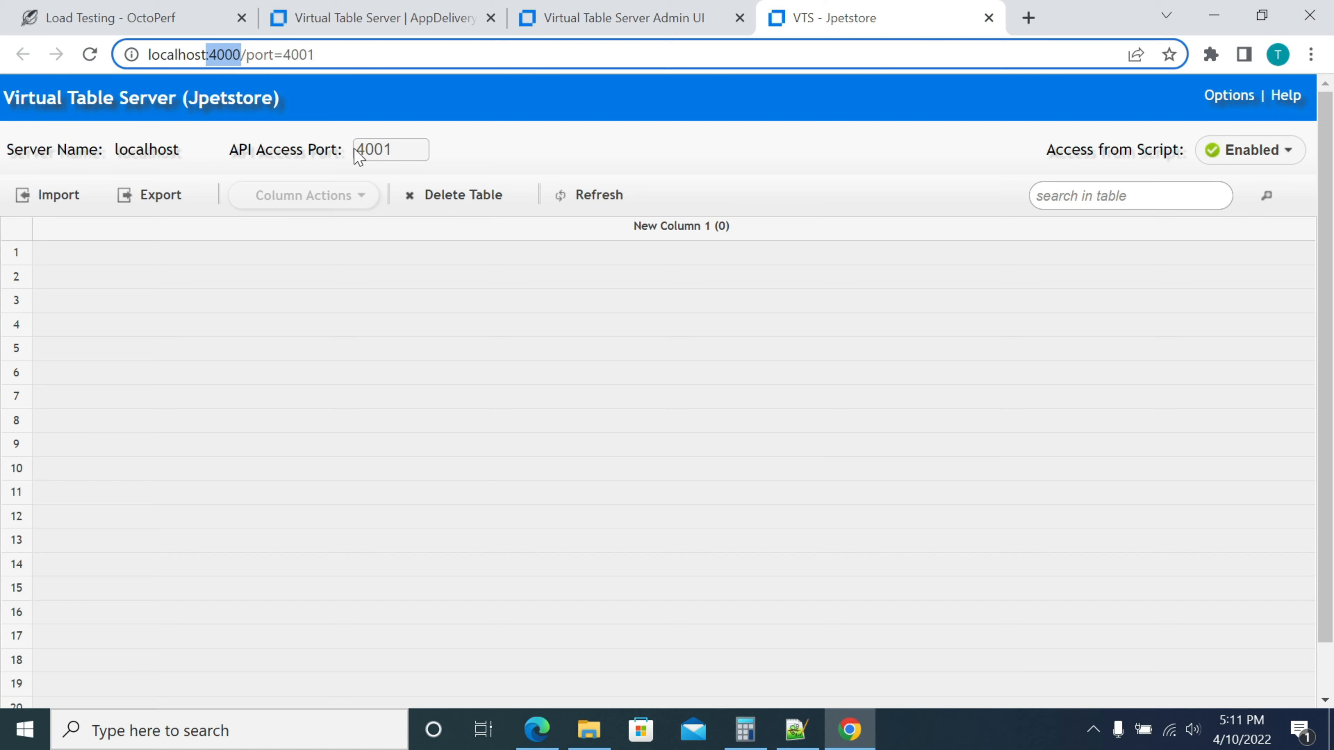
{"action": "left_click", "coordinate": [362, 156]}
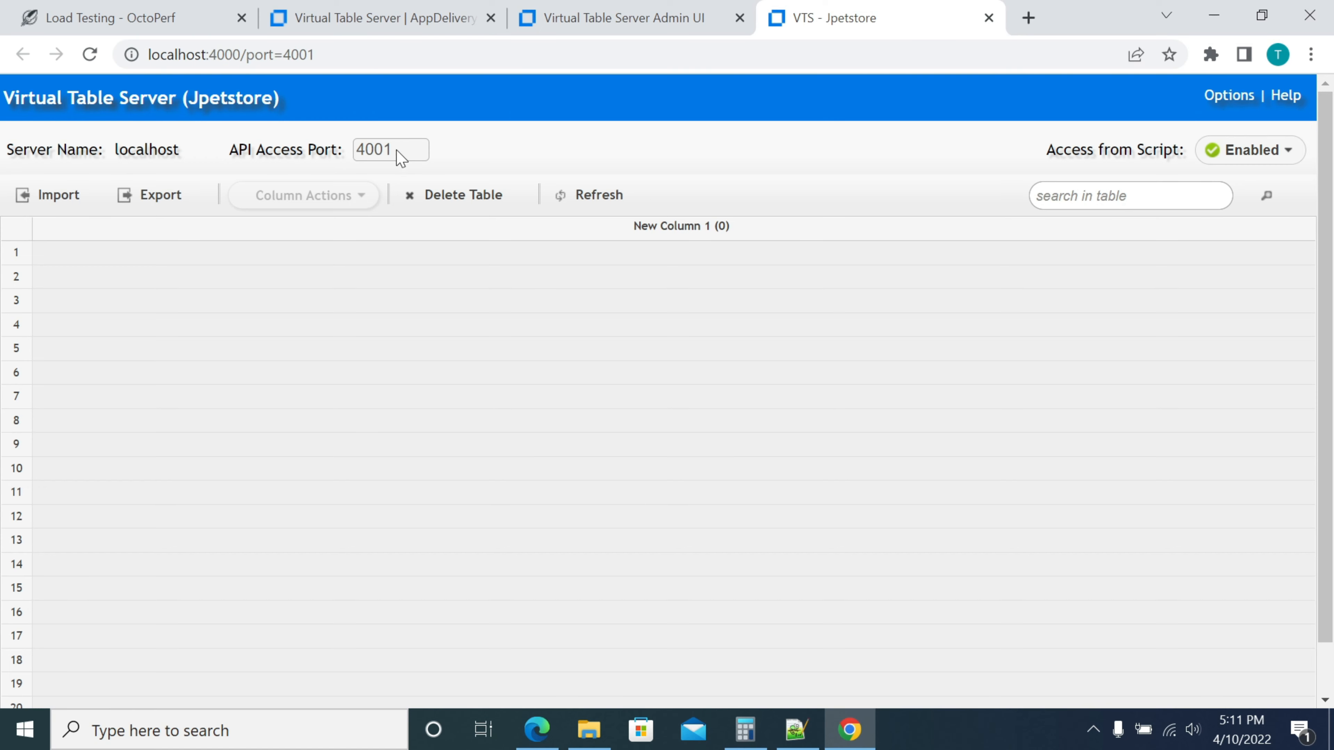
{"action": "left_click", "coordinate": [239, 54]}
{"action": "left_click", "coordinate": [243, 55]}
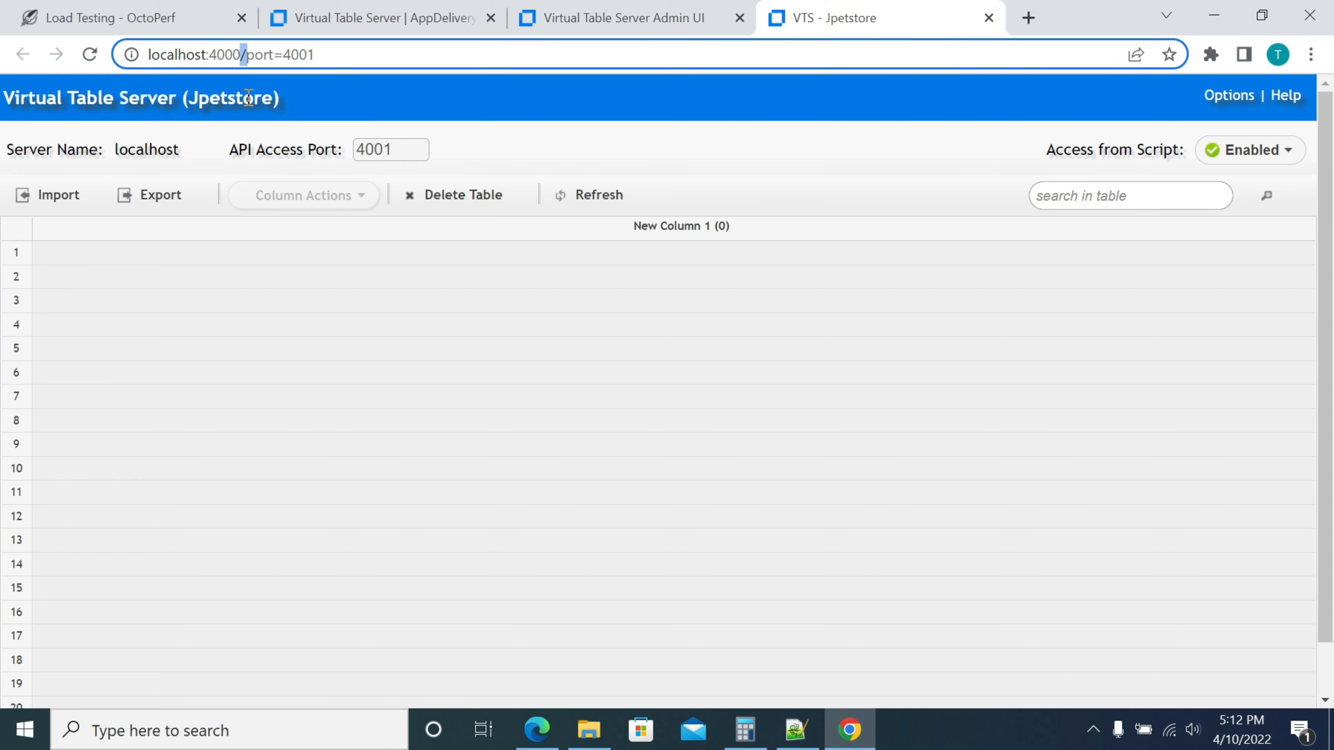
{"action": "key", "text": "BackSpace"}
{"action": "type", "text": "1"}
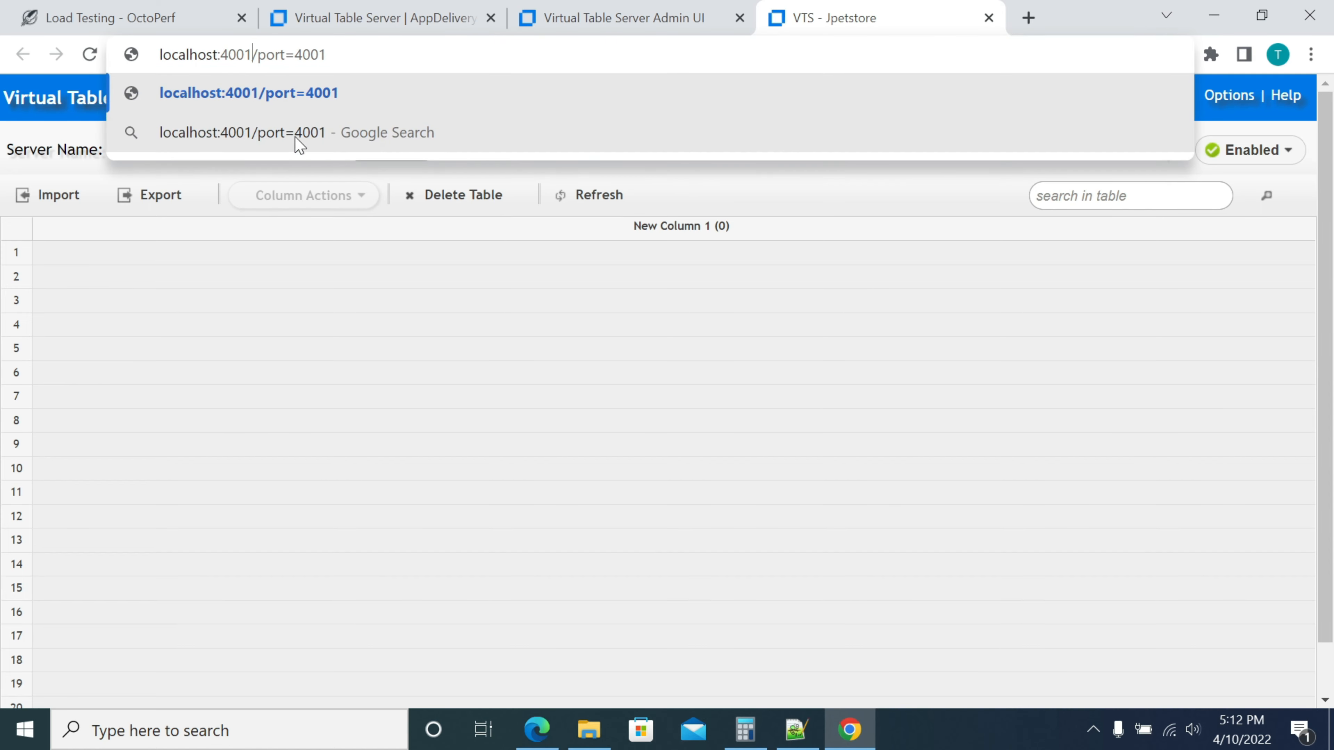
{"action": "key", "text": "Return"}
{"action": "left_click", "coordinate": [16, 53]}
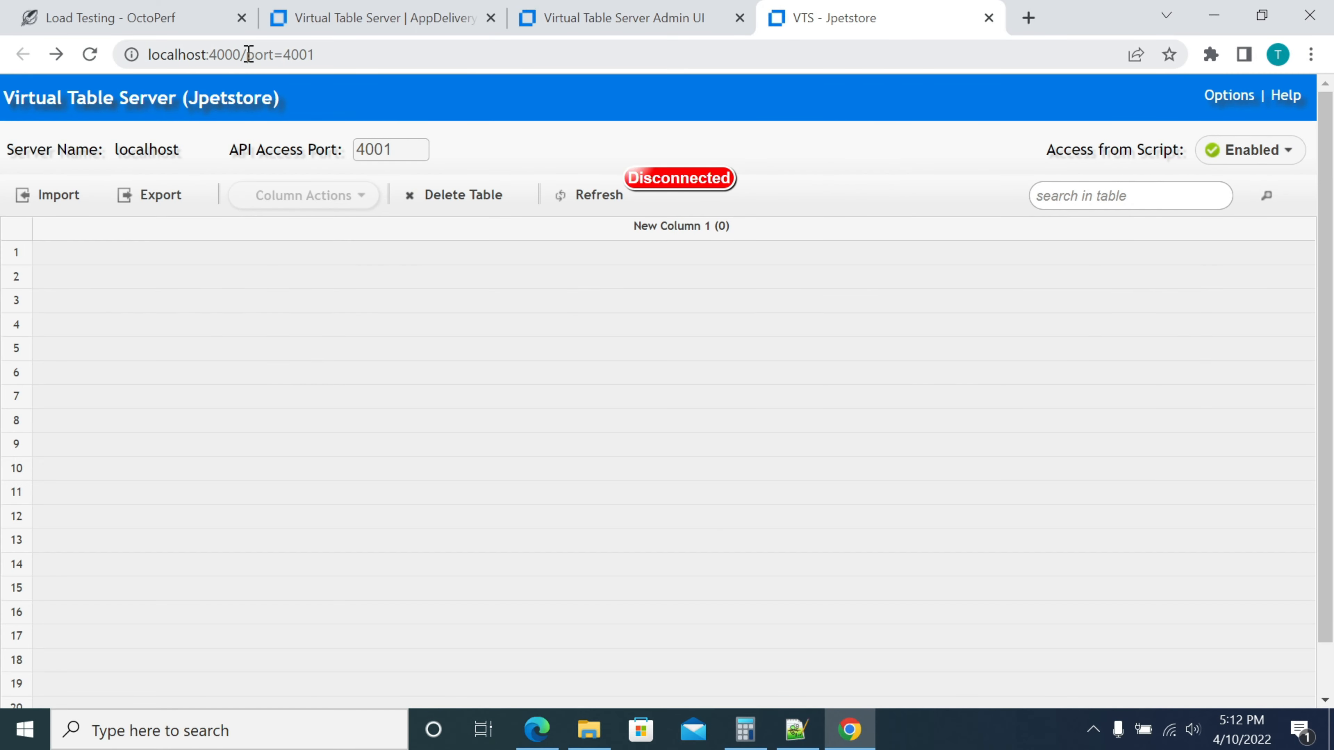
{"action": "left_click_drag", "start_coordinate": [248, 55], "coordinate": [342, 53]}
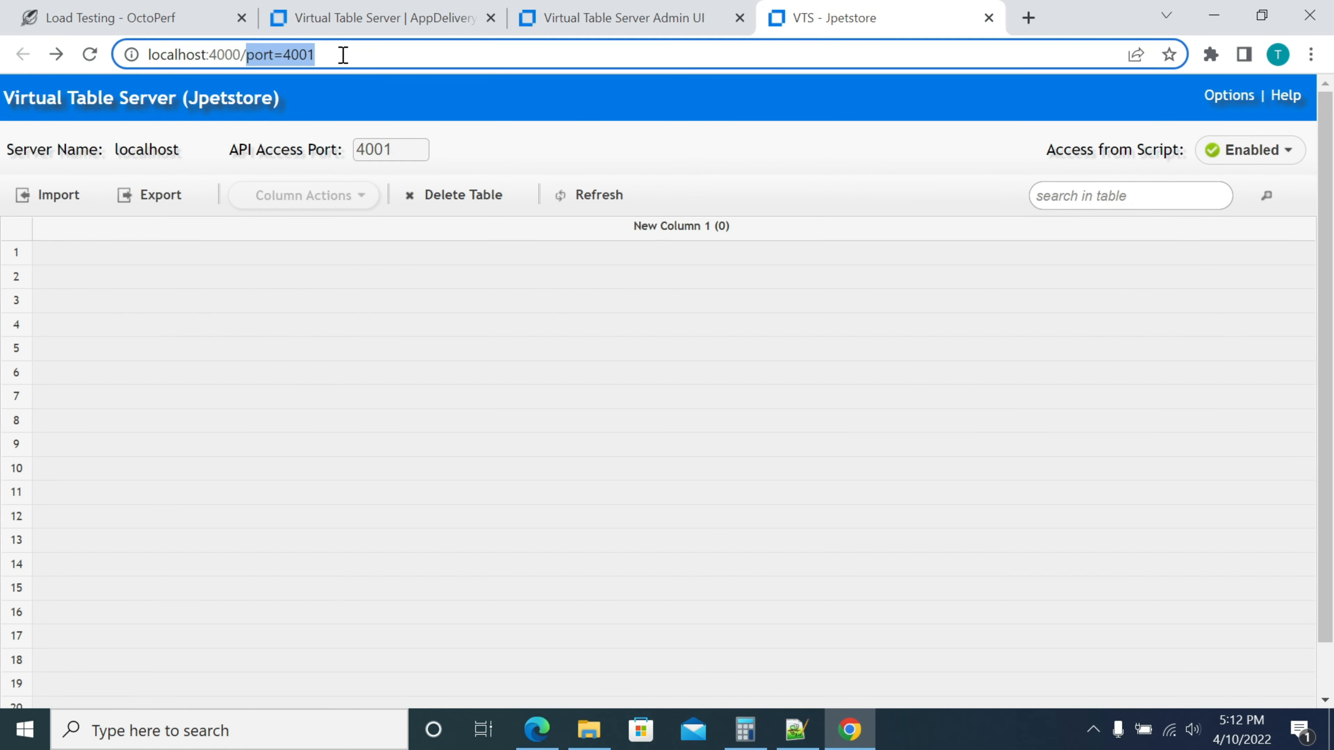
{"action": "left_click", "coordinate": [348, 54]}
{"action": "key", "text": "BackSpace"}
{"action": "type", "text": "1"}
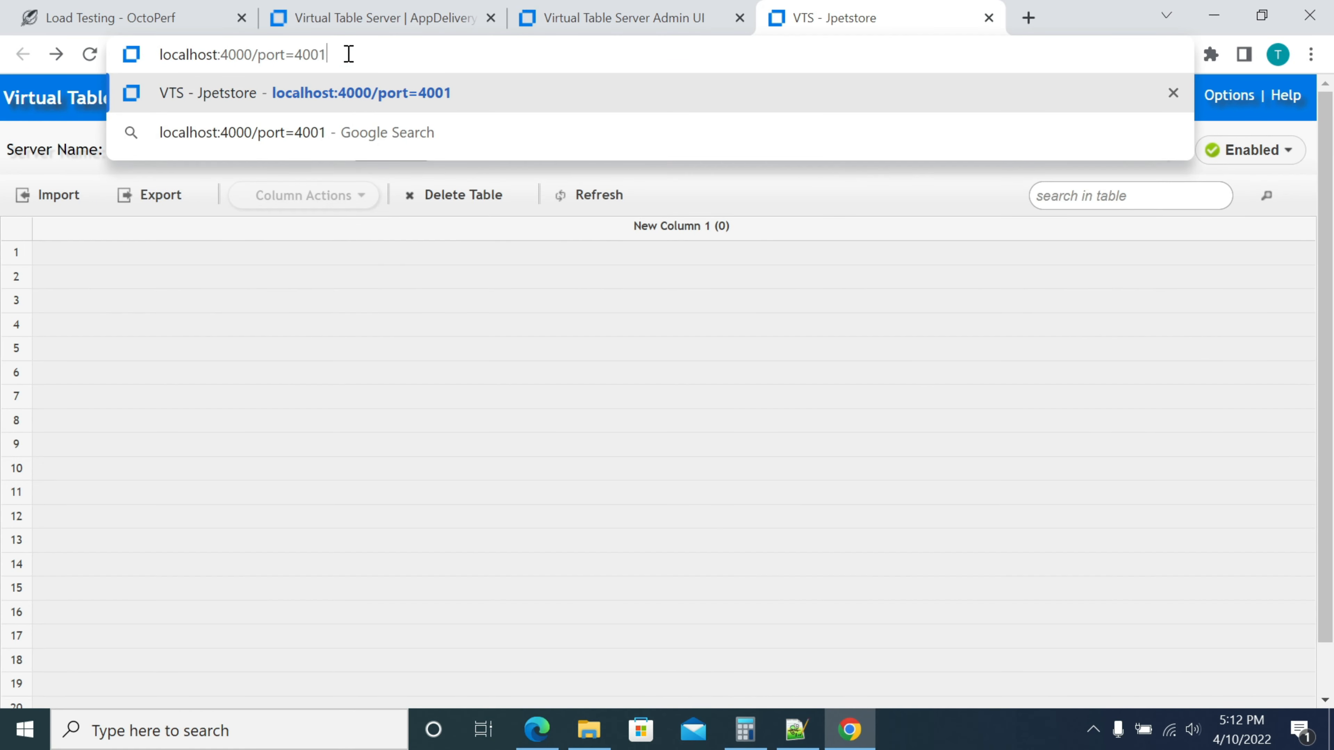
{"action": "key", "text": "Return"}
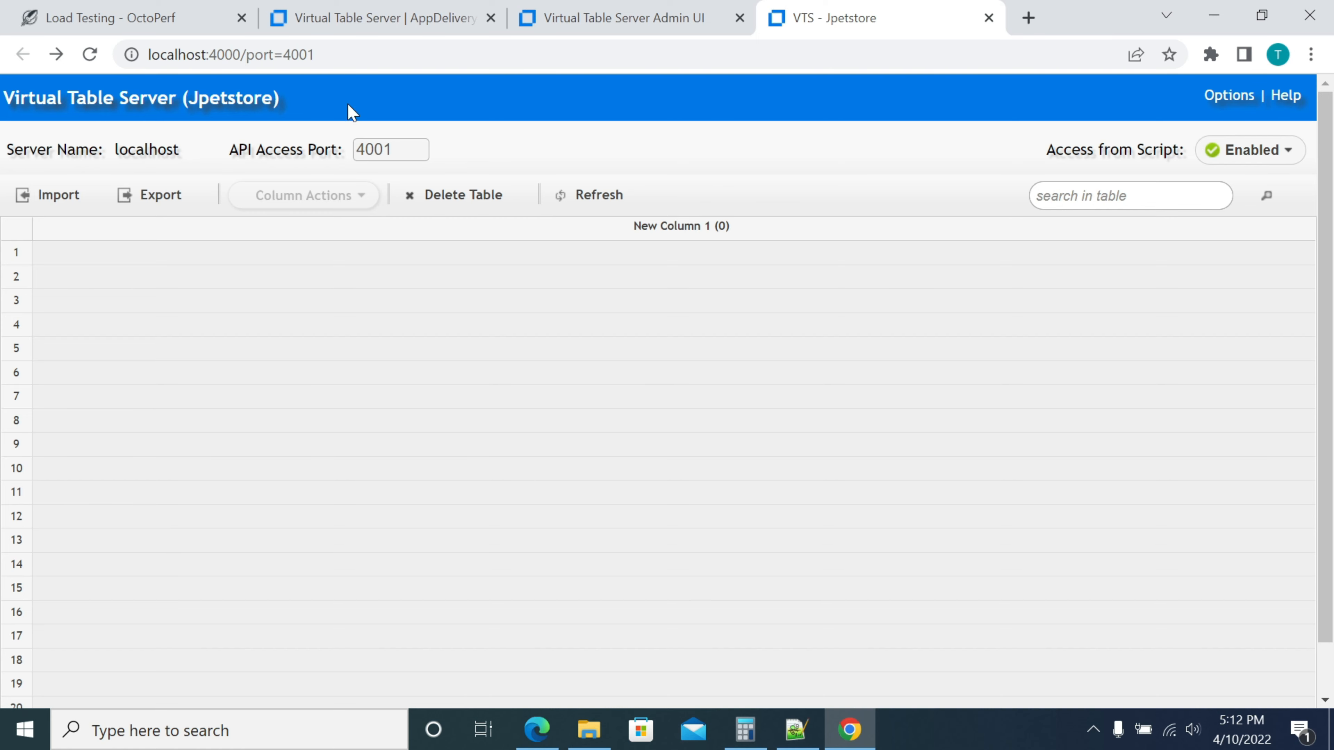
Close the leftover Start Instance form and view the Jpetstore instance's options
{"action": "left_click", "coordinate": [581, 18]}
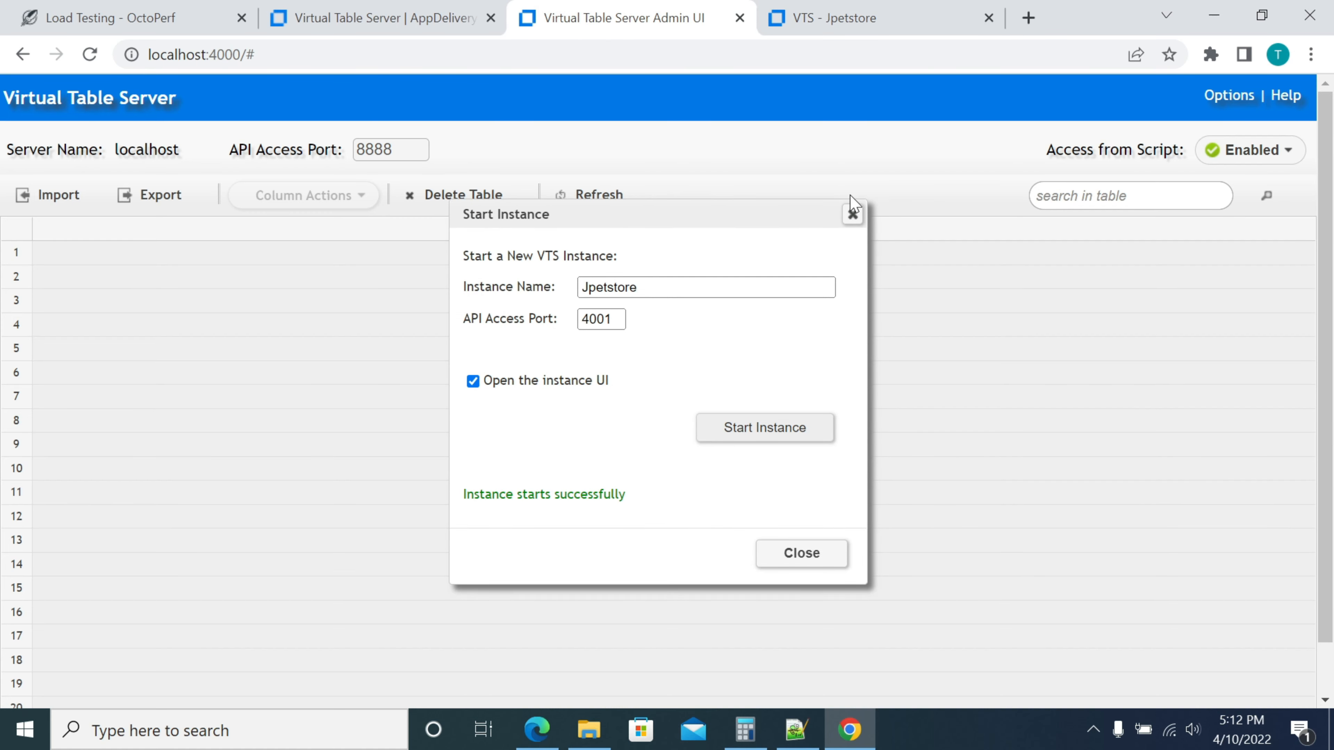
{"action": "left_click", "coordinate": [852, 214]}
{"action": "left_click", "coordinate": [866, 20]}
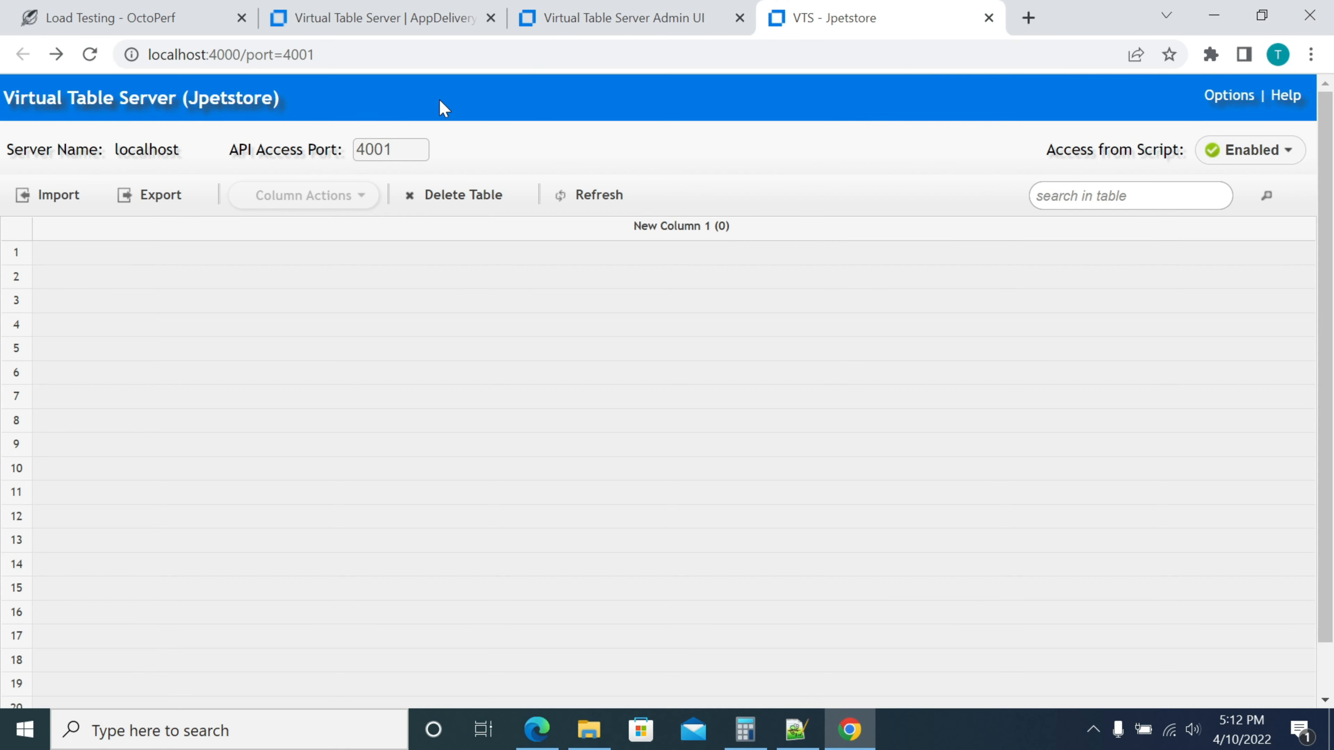
{"action": "left_click", "coordinate": [1229, 98]}
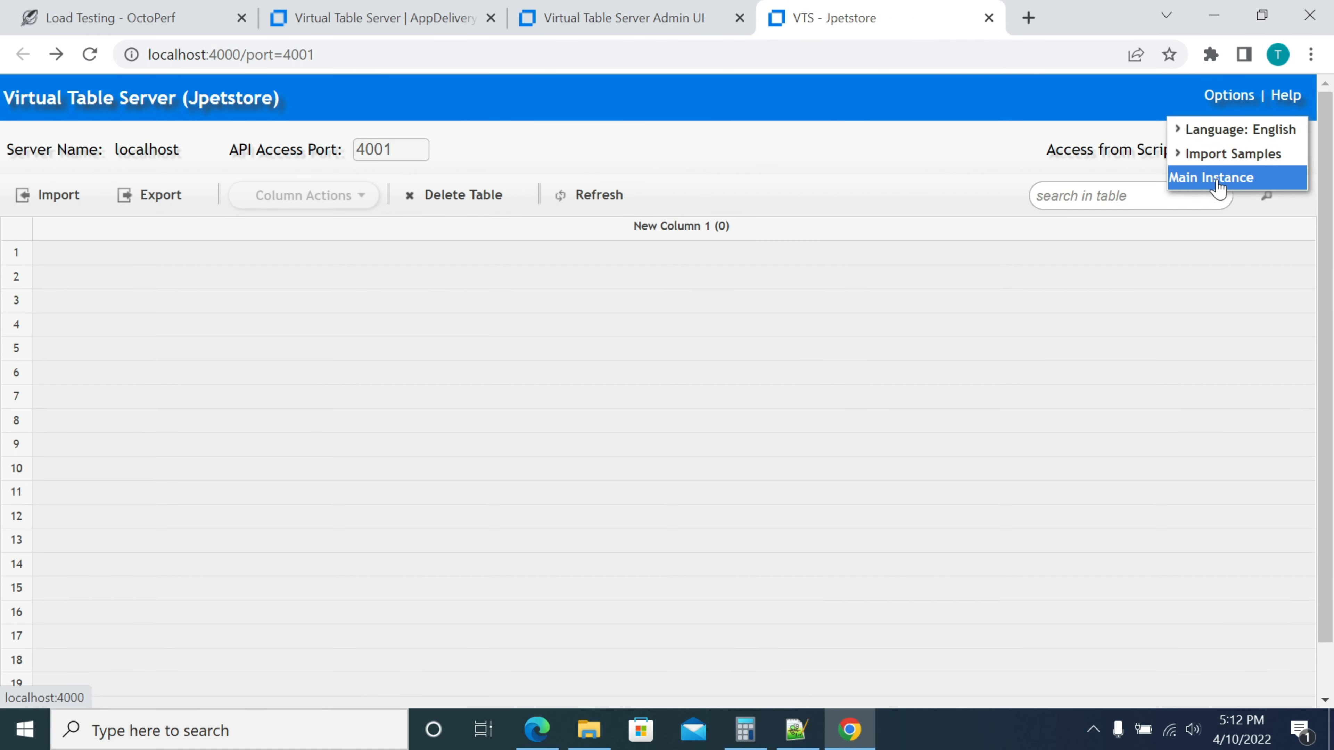
Check the running instances under Options > Other Instances, then return to the admin page
{"action": "left_click", "coordinate": [657, 18]}
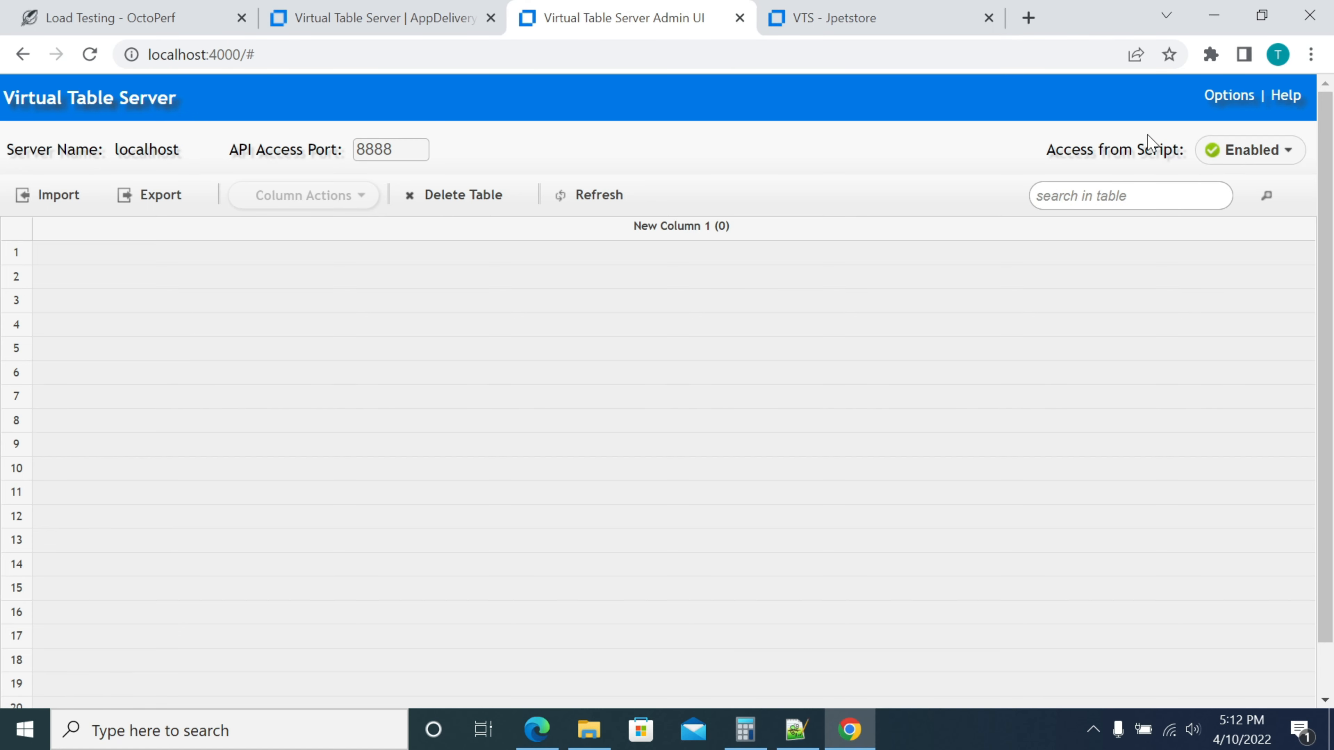
{"action": "left_click", "coordinate": [1224, 110]}
{"action": "mouse_move", "coordinate": [1234, 178]}
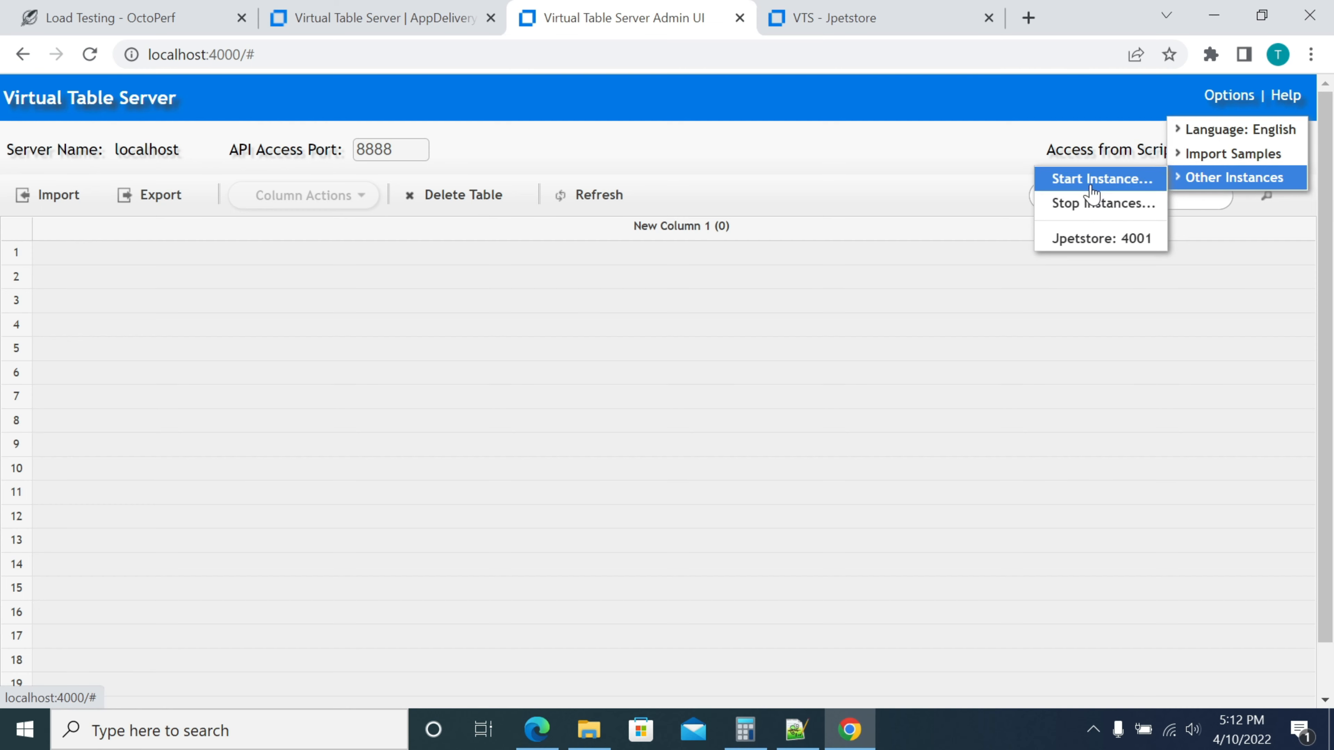
{"action": "left_click", "coordinate": [852, 22]}
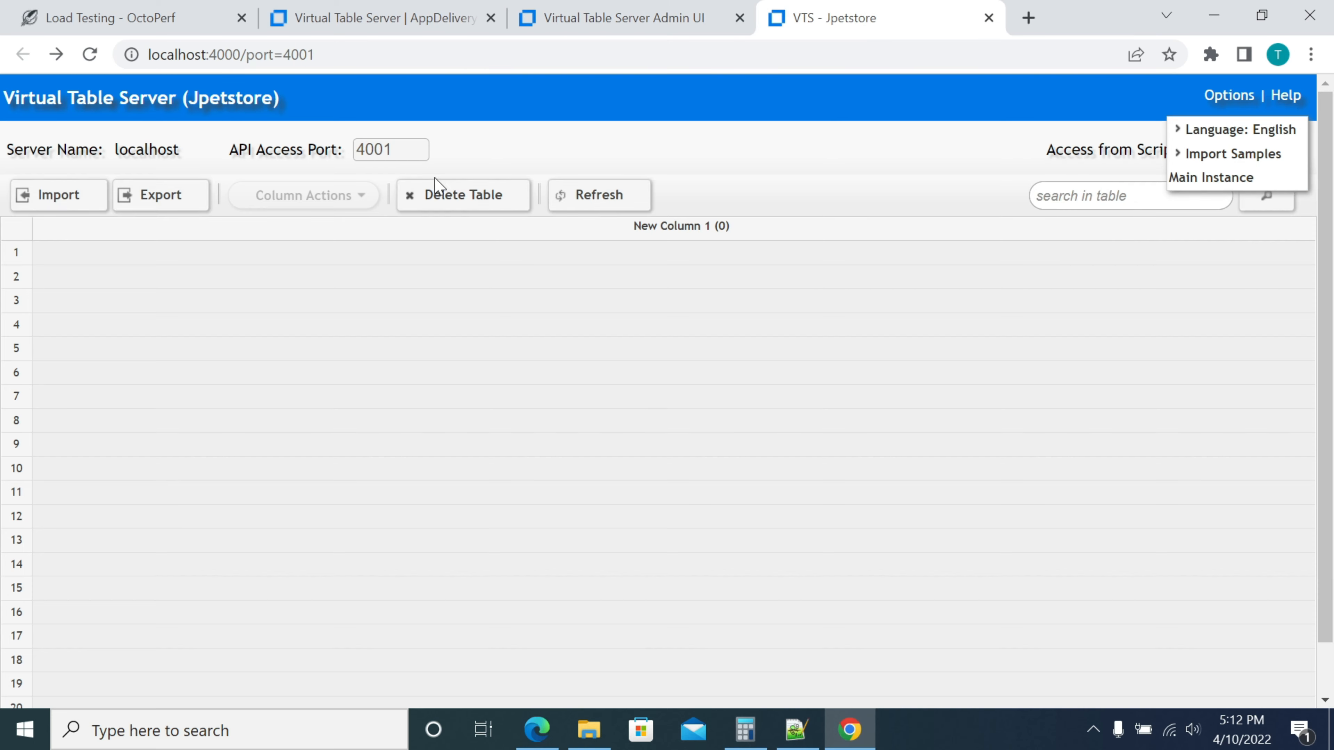
{"action": "mouse_move", "coordinate": [1207, 154]}
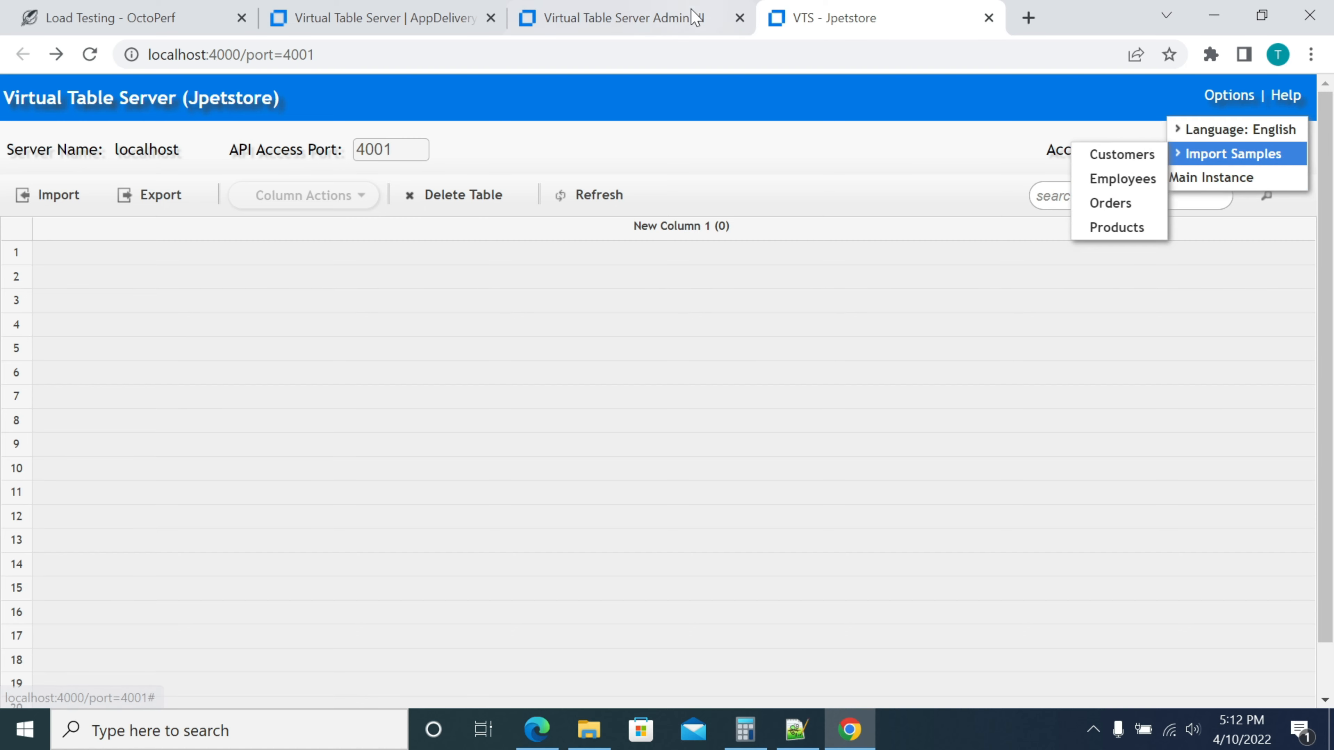
{"action": "left_click", "coordinate": [695, 16]}
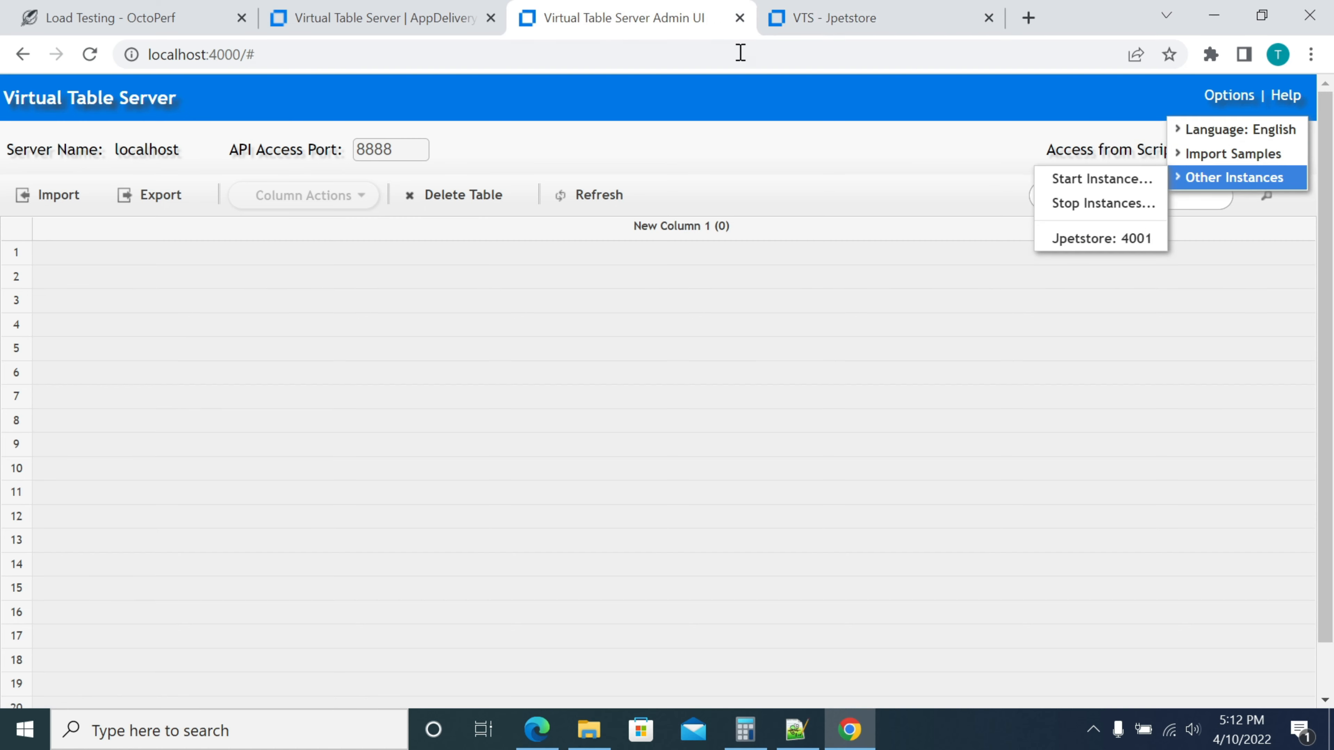
Launch a second instance named Jpetstore-4002 on API port 4002 and check its address port
{"action": "left_click", "coordinate": [1097, 184]}
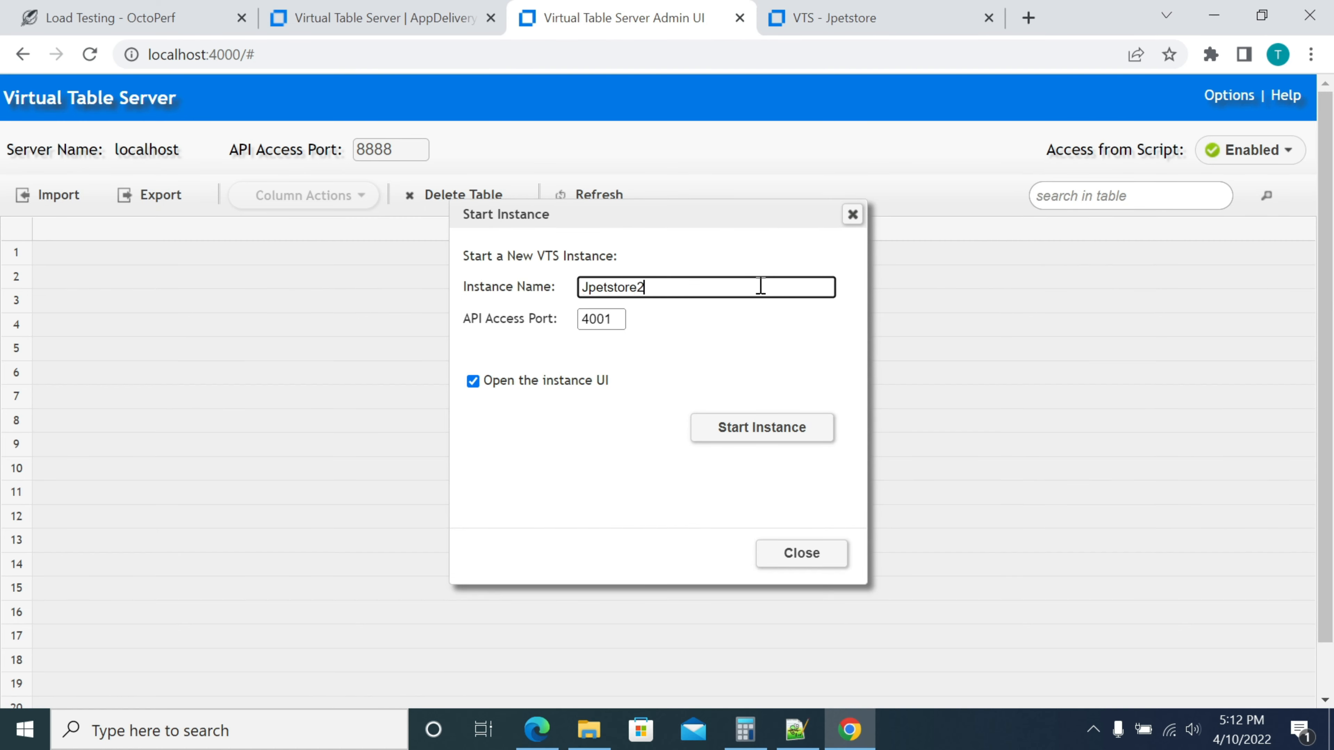
{"action": "type", "text": "-4002"}
{"action": "left_click", "coordinate": [612, 322]}
{"action": "key", "text": "BackSpace"}
{"action": "type", "text": "2"}
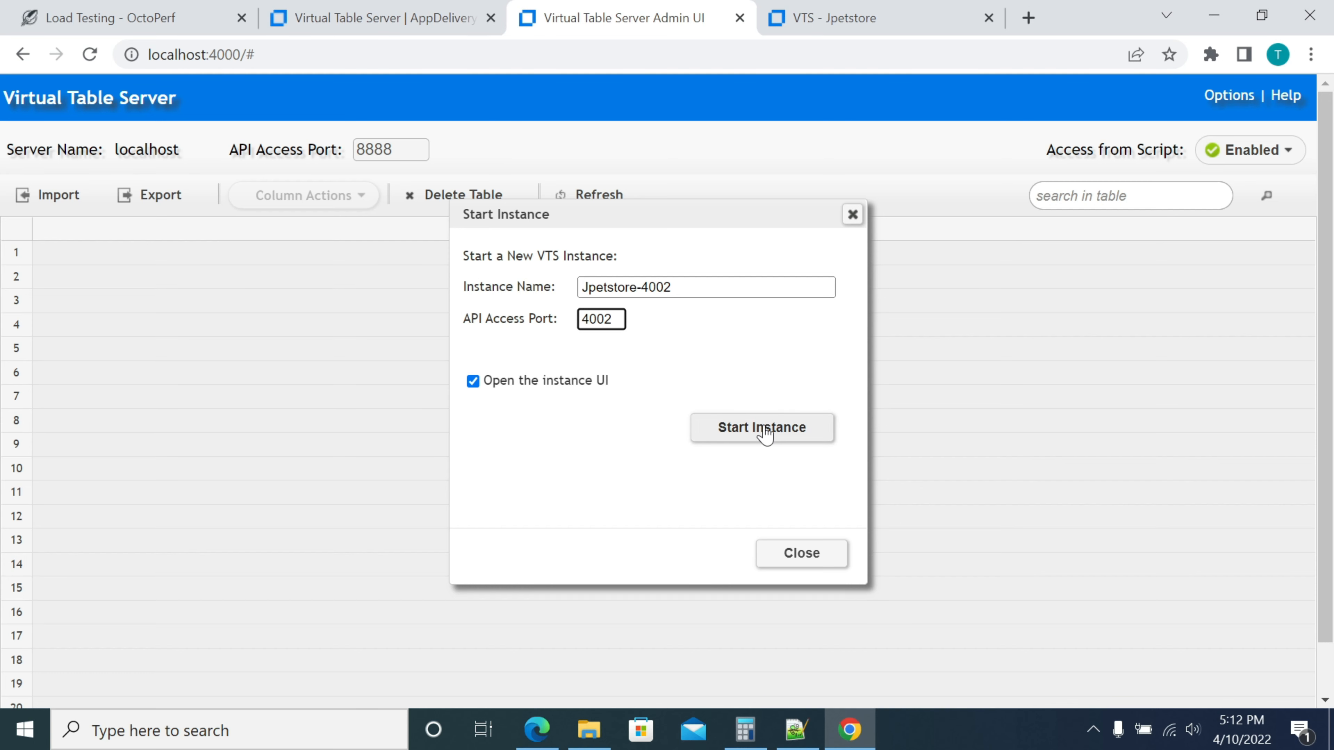
{"action": "left_click", "coordinate": [762, 431]}
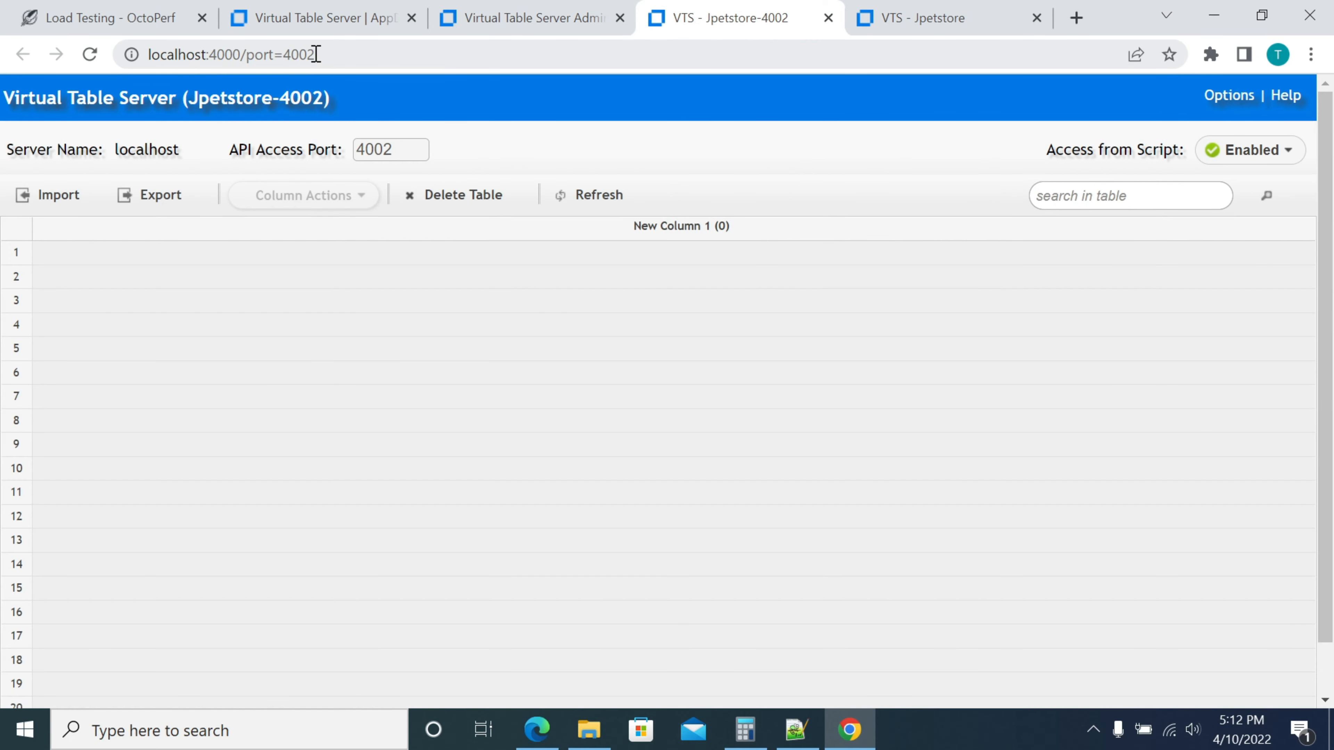
{"action": "left_click_drag", "start_coordinate": [316, 54], "coordinate": [282, 55]}
{"action": "left_click", "coordinate": [276, 100]}
{"action": "left_click_drag", "start_coordinate": [355, 150], "coordinate": [423, 150]}
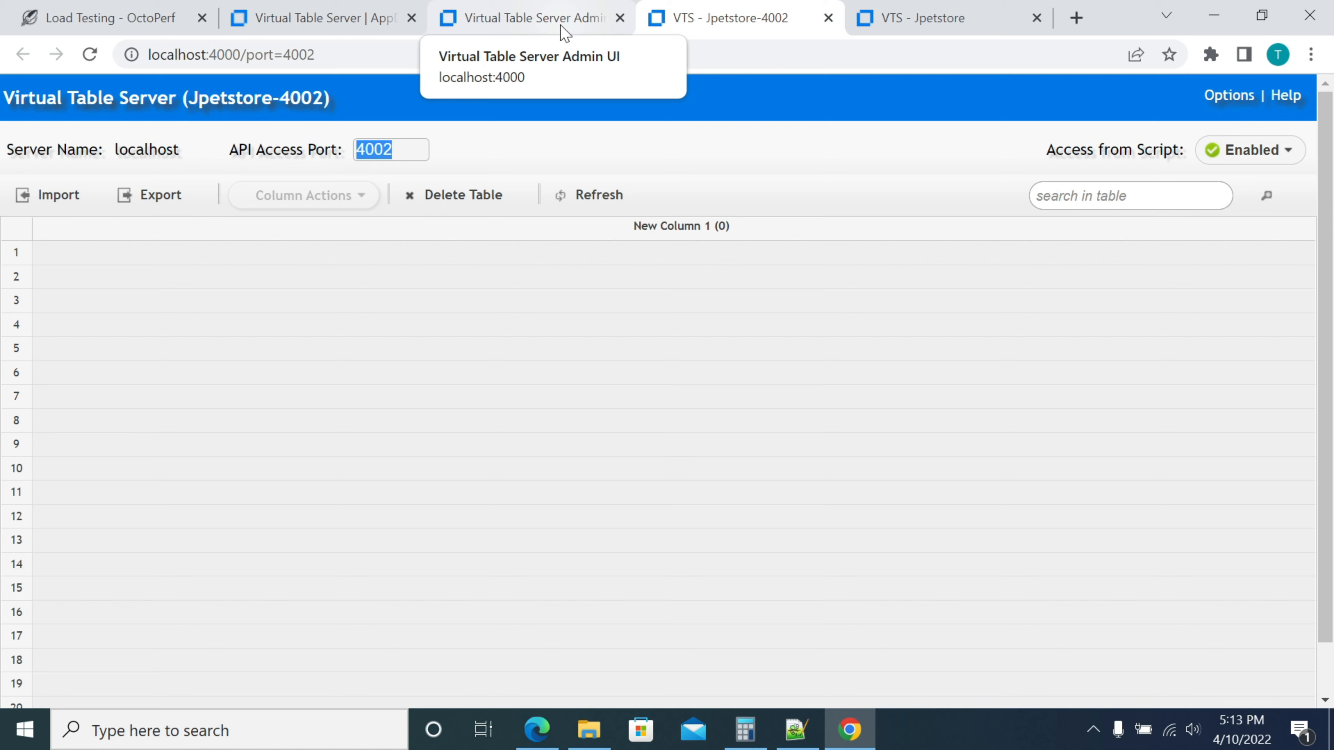
{"action": "left_click", "coordinate": [289, 101]}
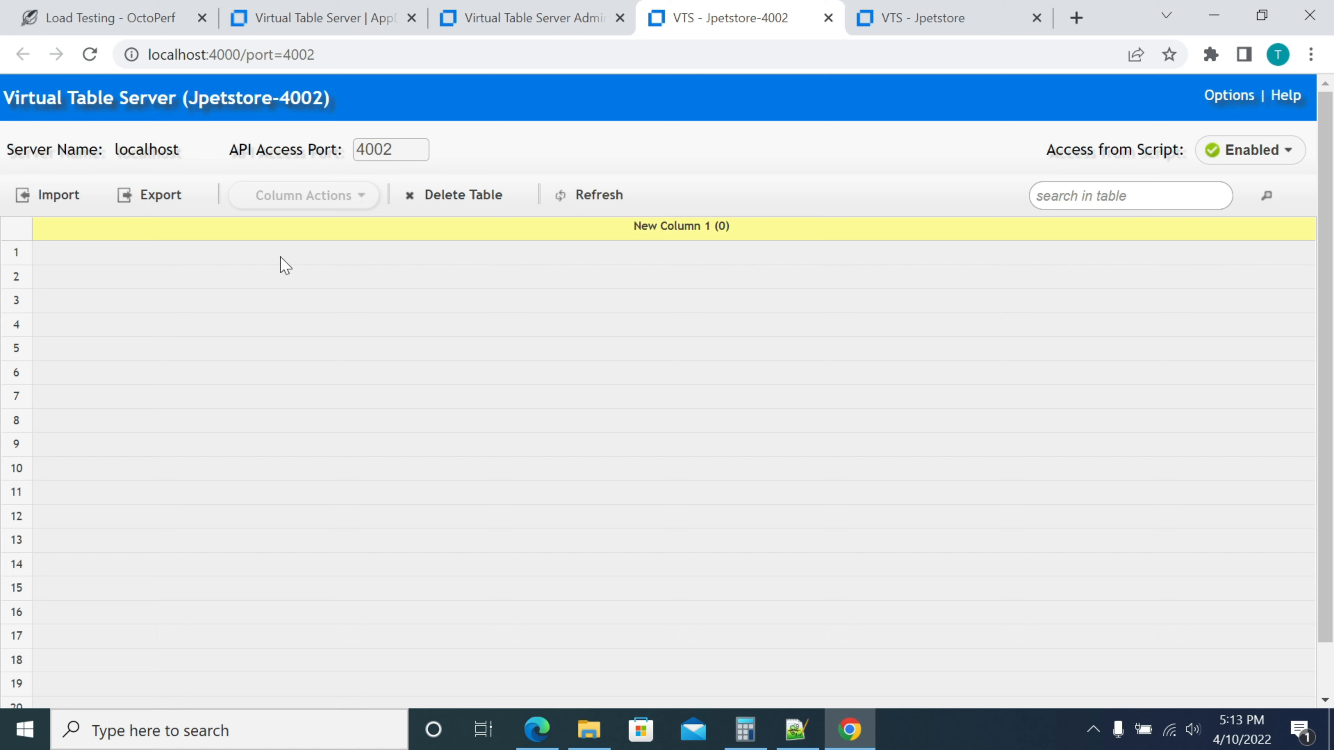
{"action": "left_click", "coordinate": [782, 254]}
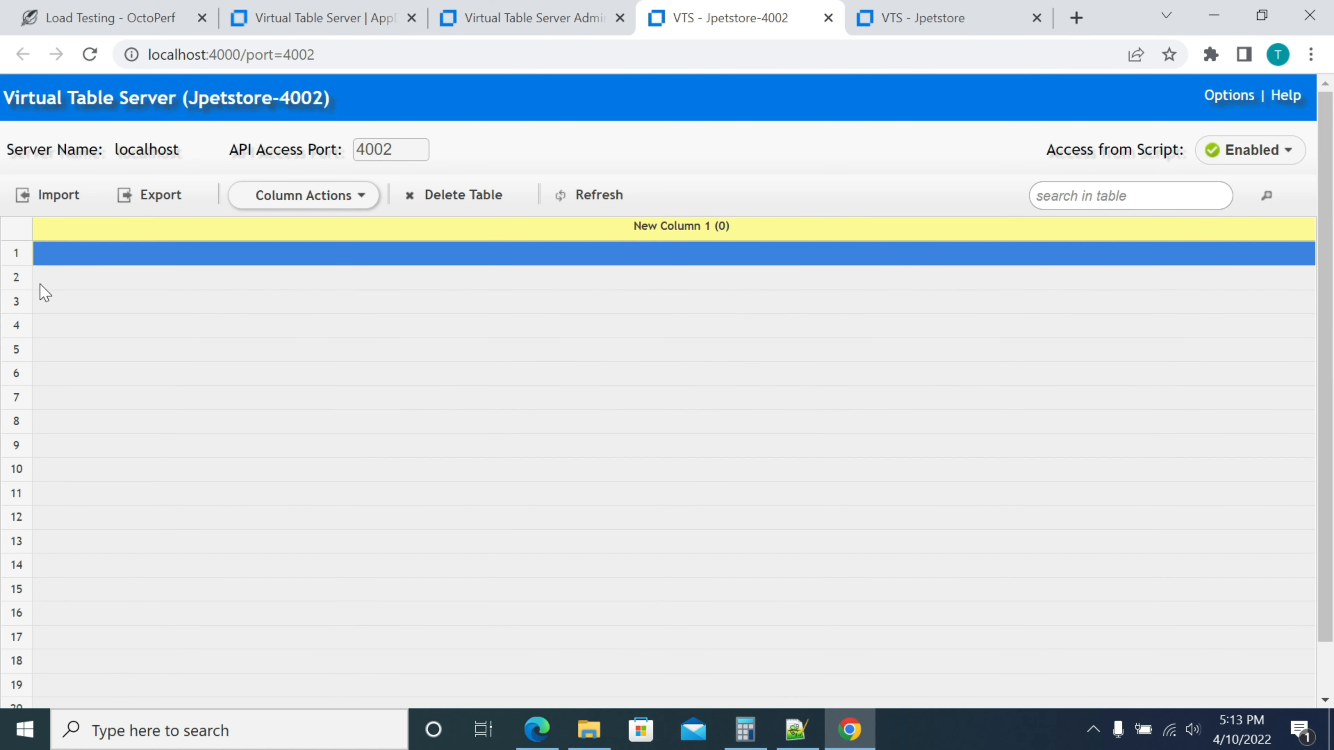
{"action": "double_click", "coordinate": [39, 295]}
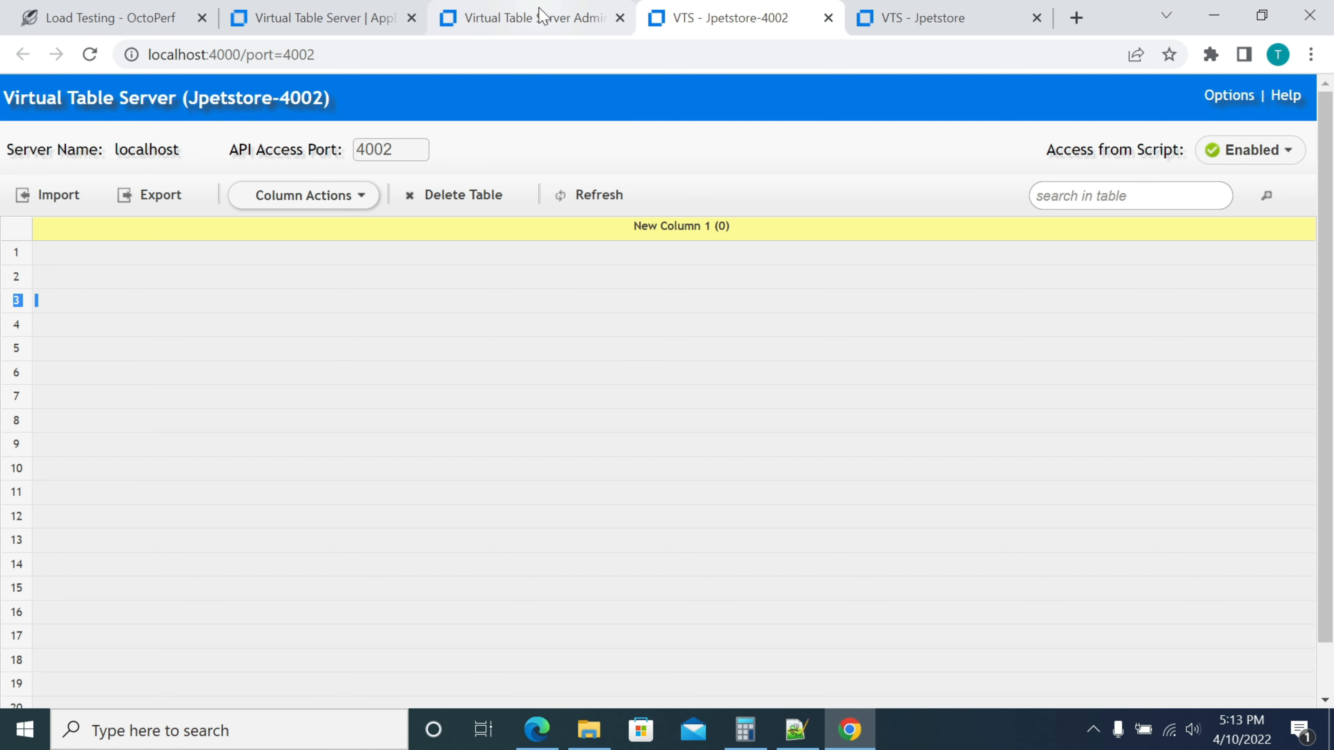
Close the Start Instance dialog, confirm Jpetstore-4002 under Other Instances, and return to its tab
{"action": "left_click", "coordinate": [541, 16]}
{"action": "left_click_drag", "start_coordinate": [863, 227], "coordinate": [852, 208]}
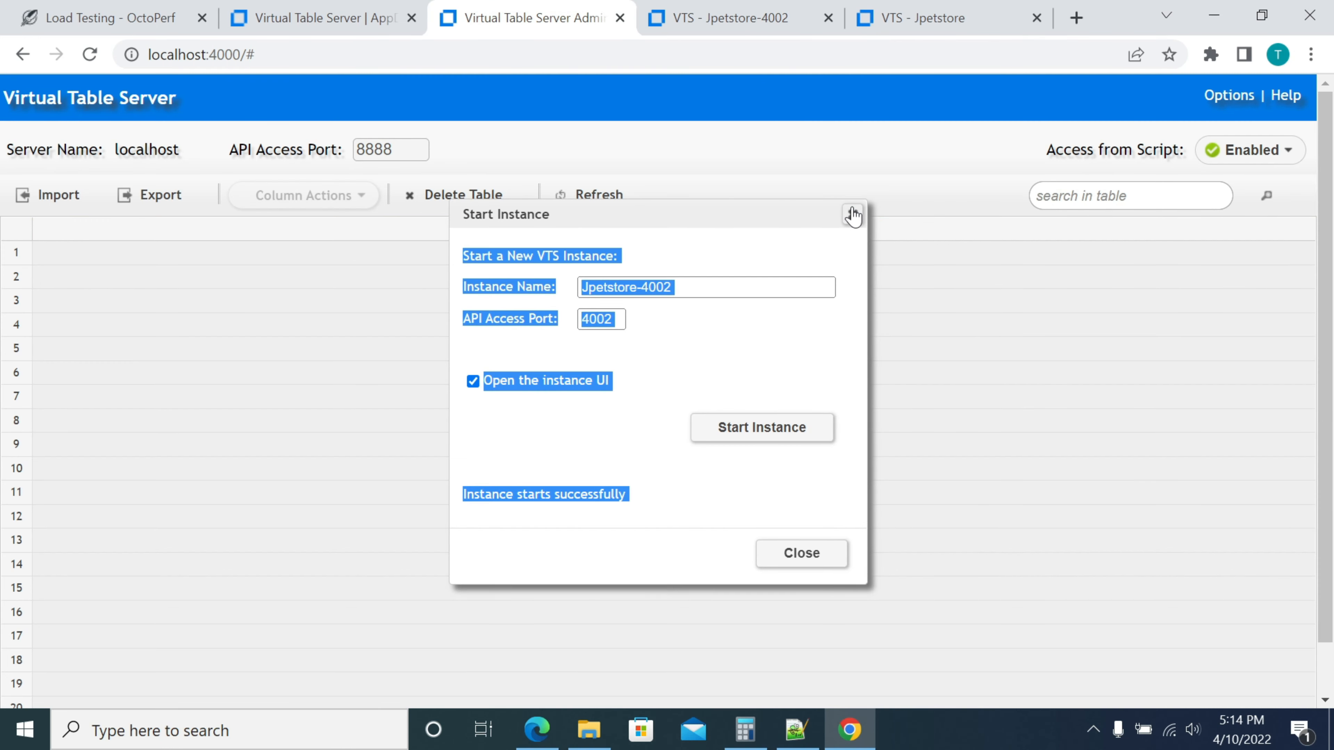
{"action": "left_click", "coordinate": [852, 214]}
{"action": "left_click", "coordinate": [1232, 95]}
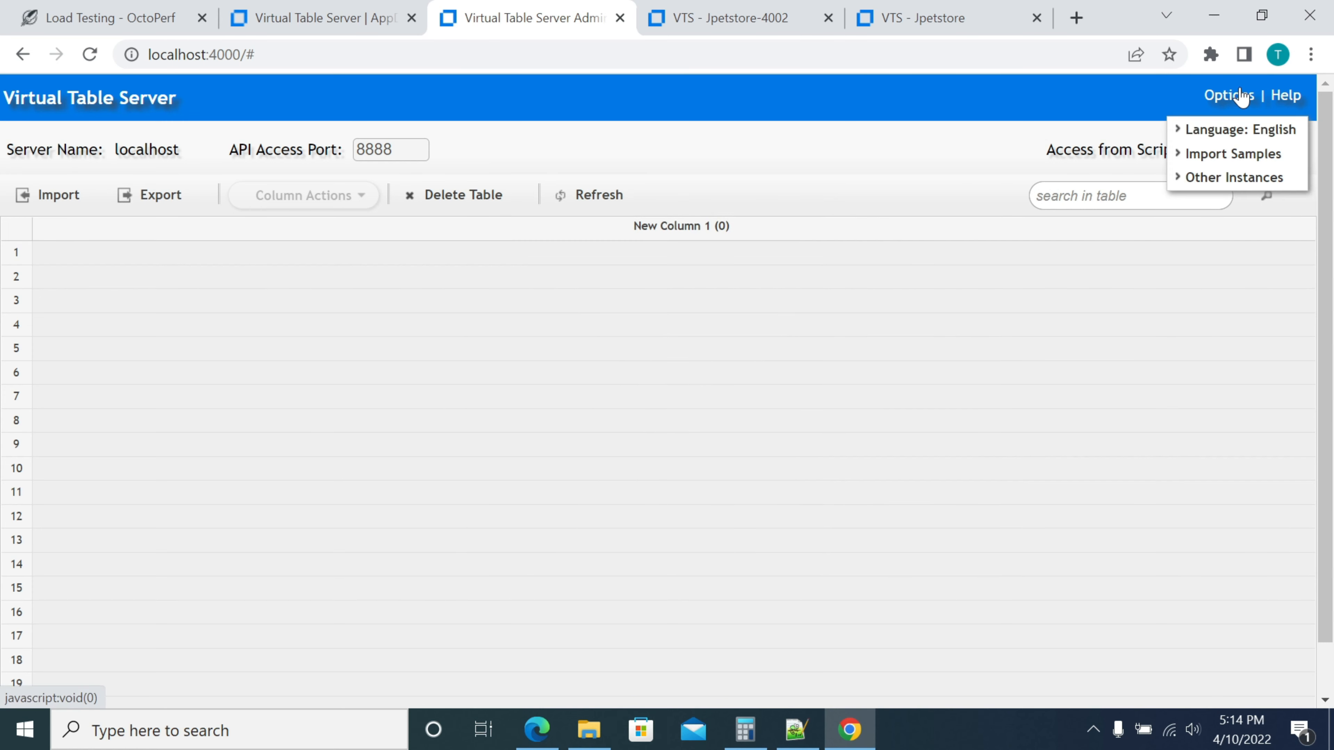
{"action": "mouse_move", "coordinate": [1218, 179]}
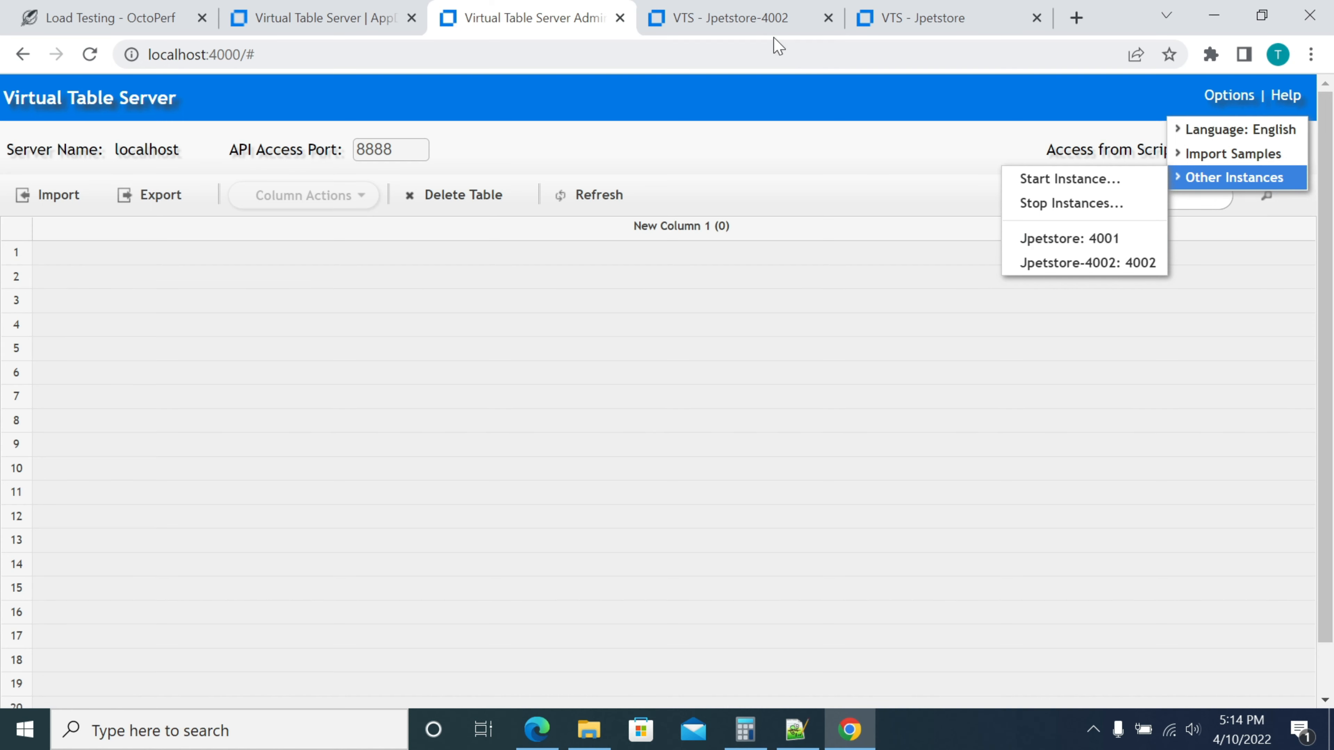
{"action": "left_click", "coordinate": [746, 21]}
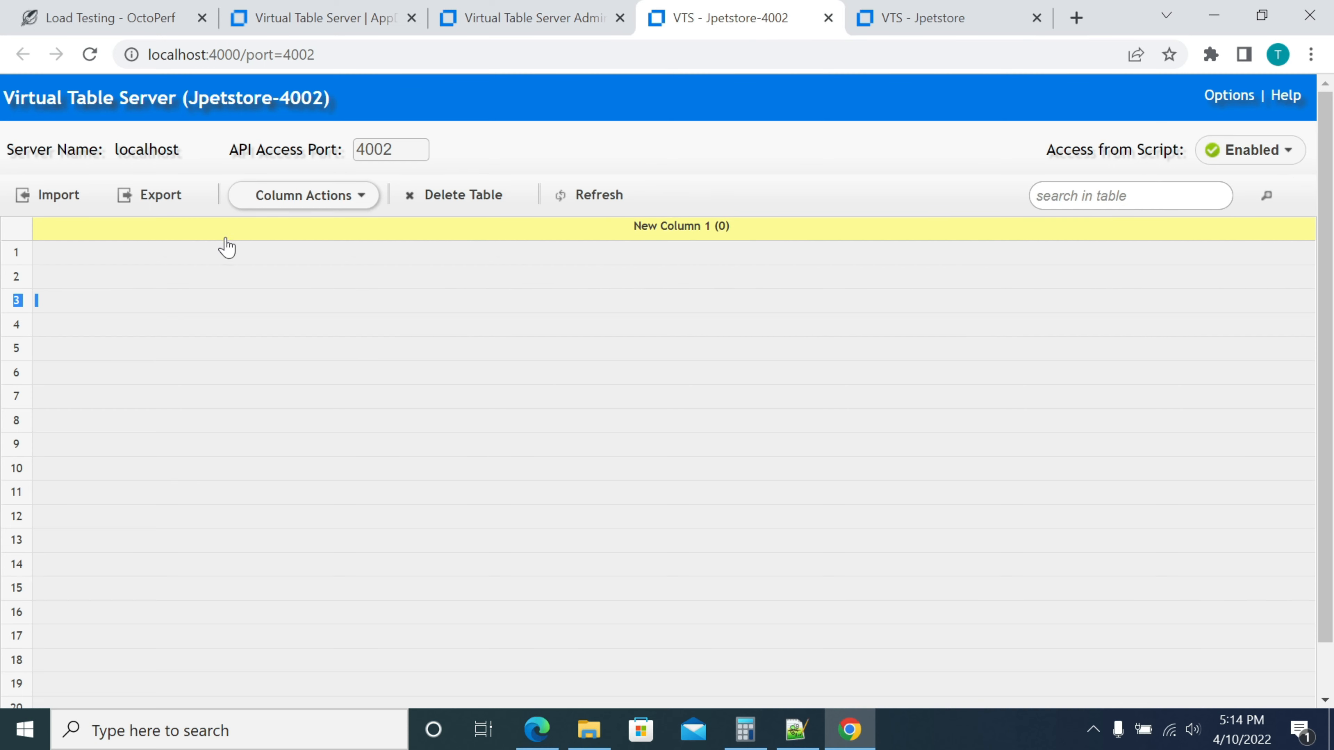
Start a search for excel, clear it, and bring Notepad++ forward instead
{"action": "left_click", "coordinate": [320, 730]}
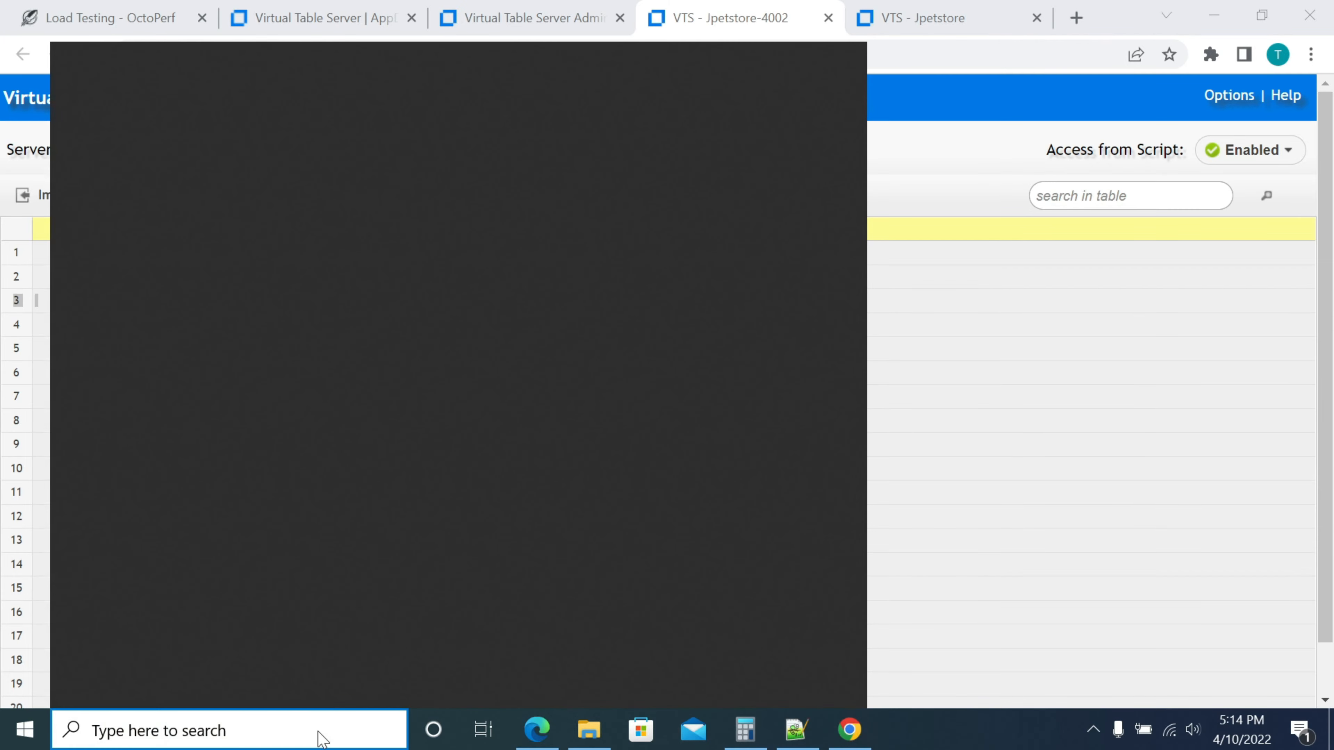
{"action": "type", "text": "exce"}
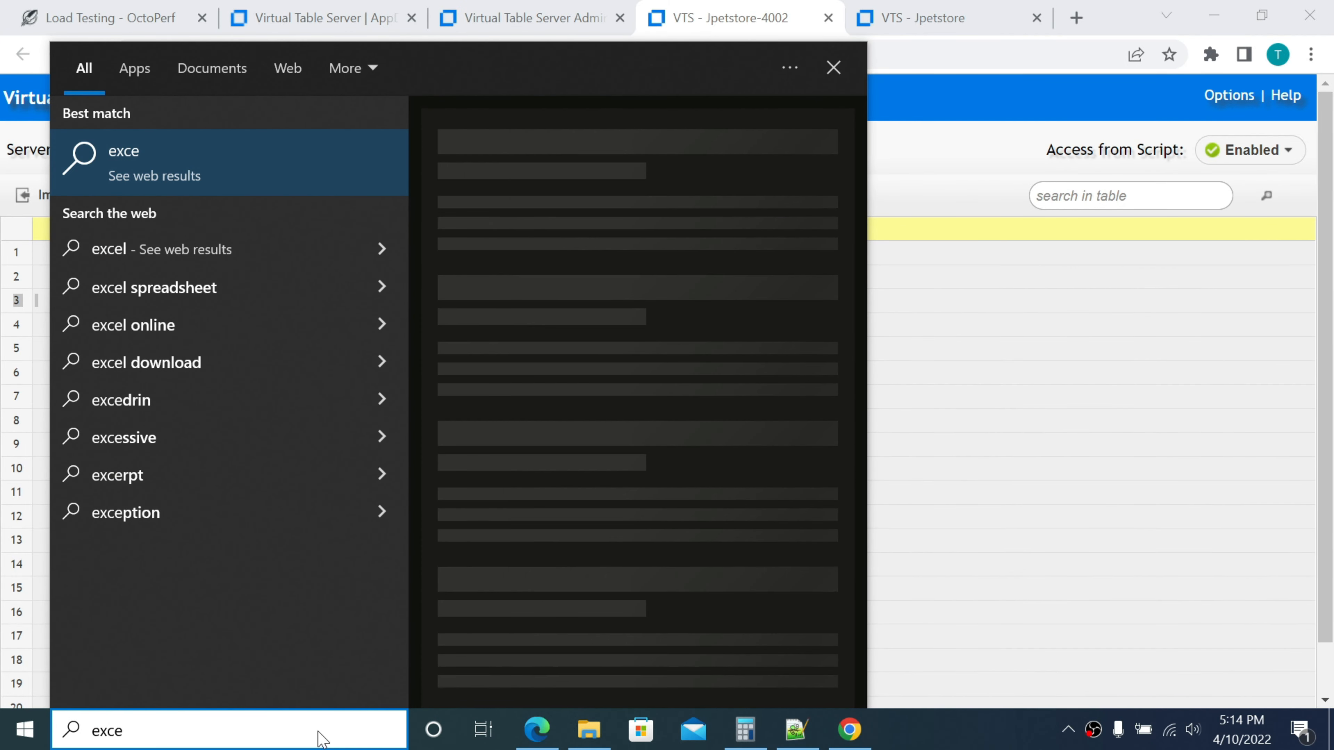
{"action": "type", "text": "l"}
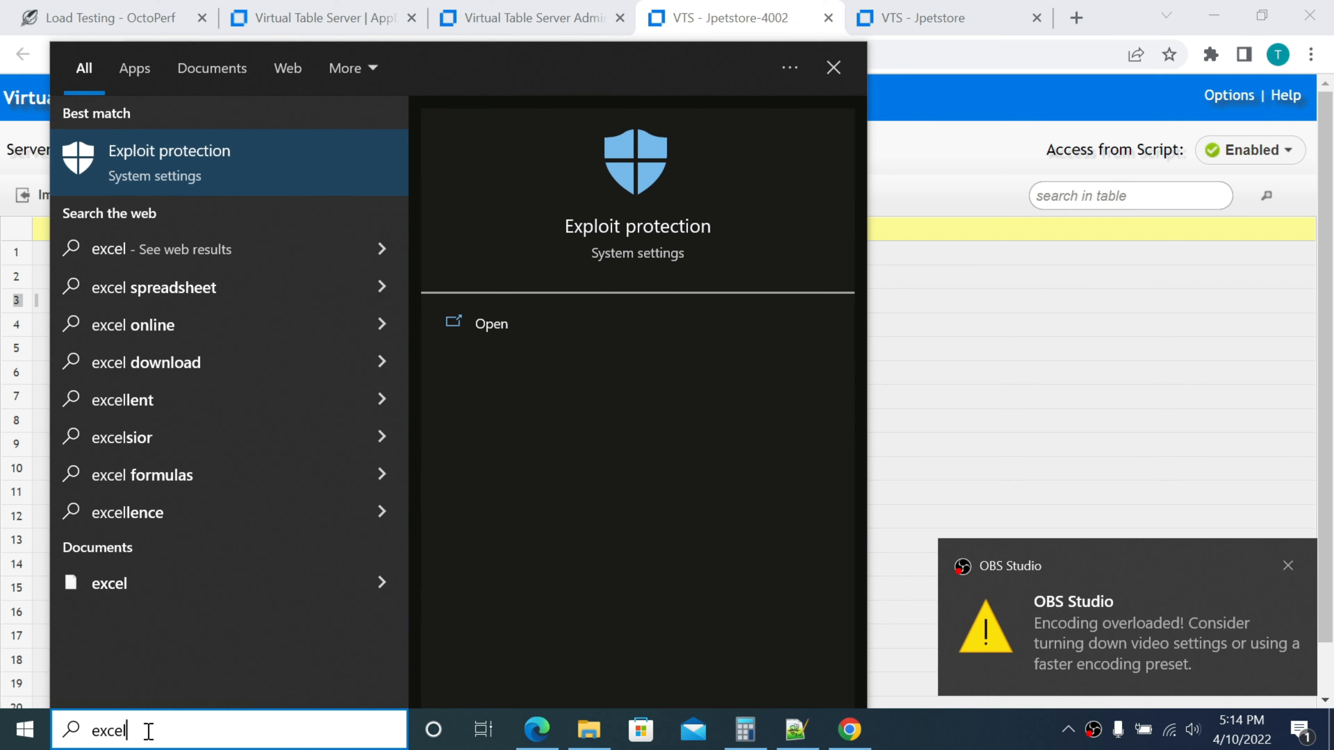
{"action": "key", "text": "BackSpace"}
{"action": "key", "text": "BackSpace"}
{"action": "key", "text": "BackSpace"}
{"action": "key", "text": "BackSpace"}
{"action": "key", "text": "BackSpace"}
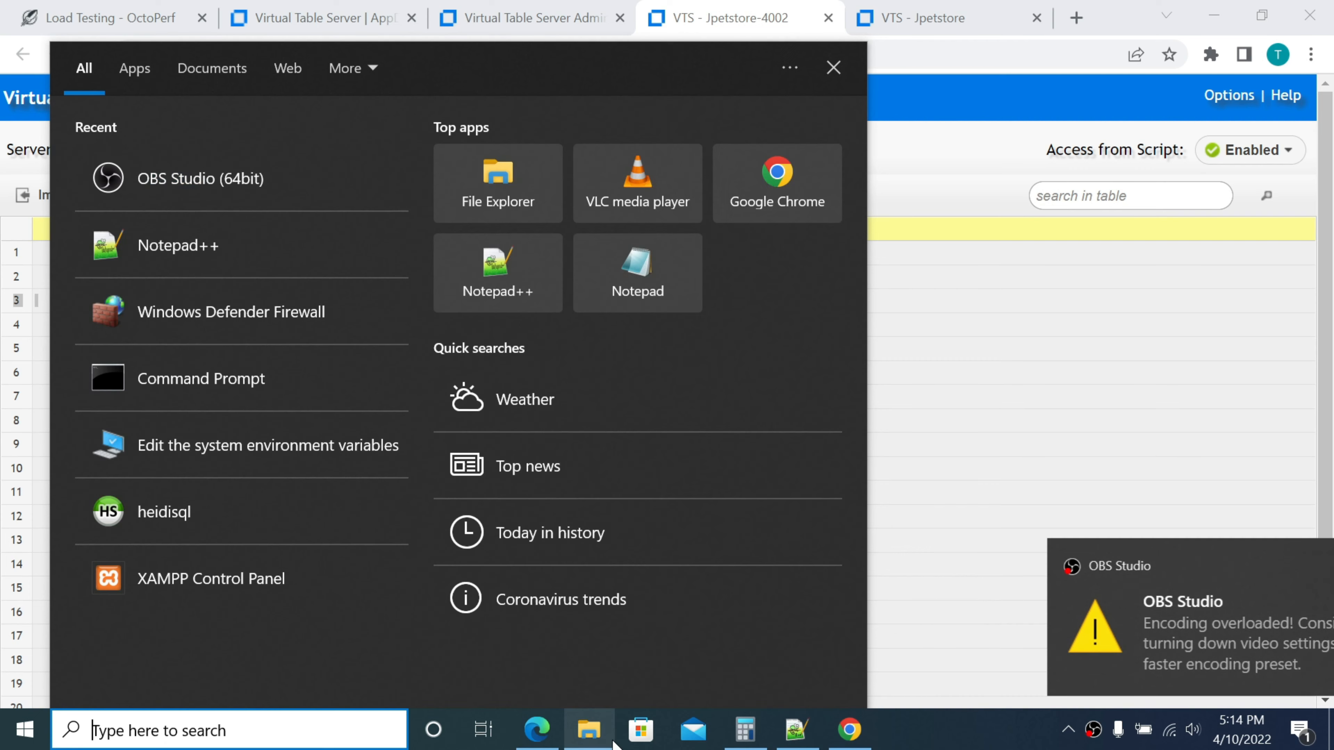
{"action": "mouse_move", "coordinate": [783, 734]}
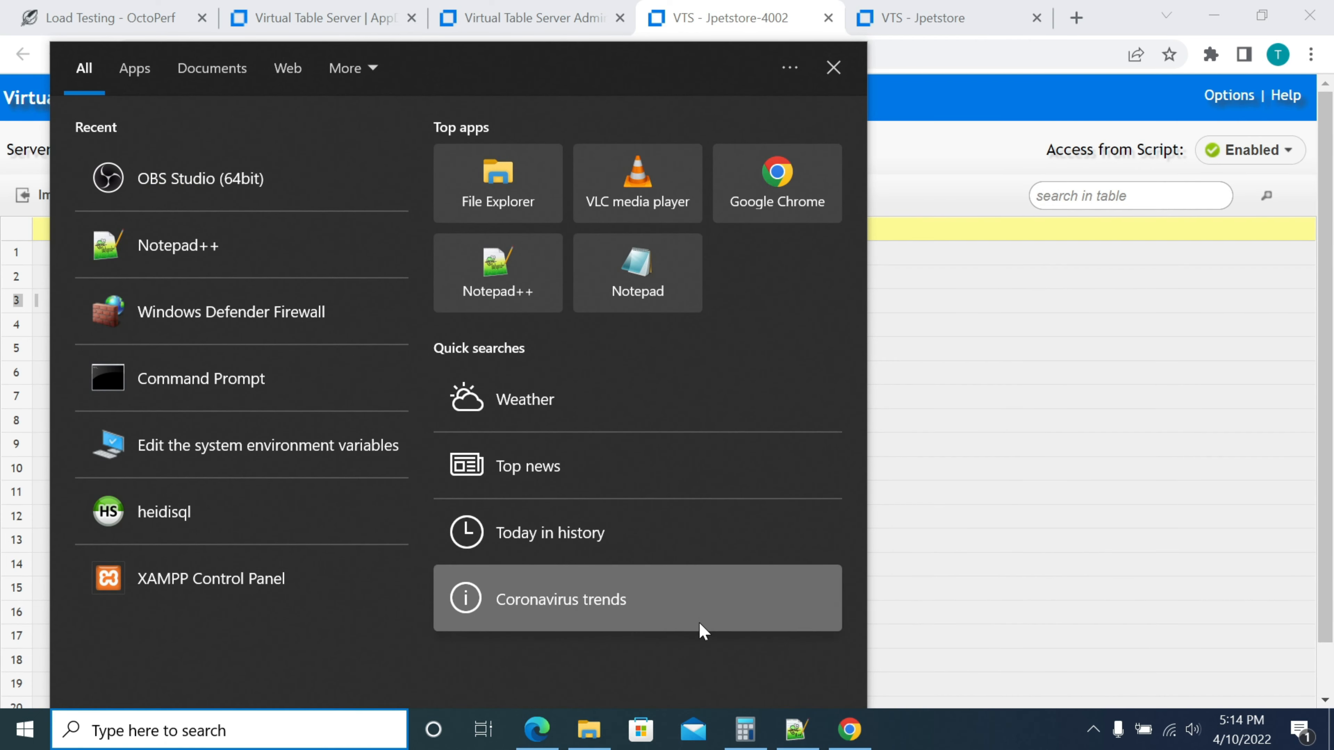
{"action": "left_click", "coordinate": [497, 271]}
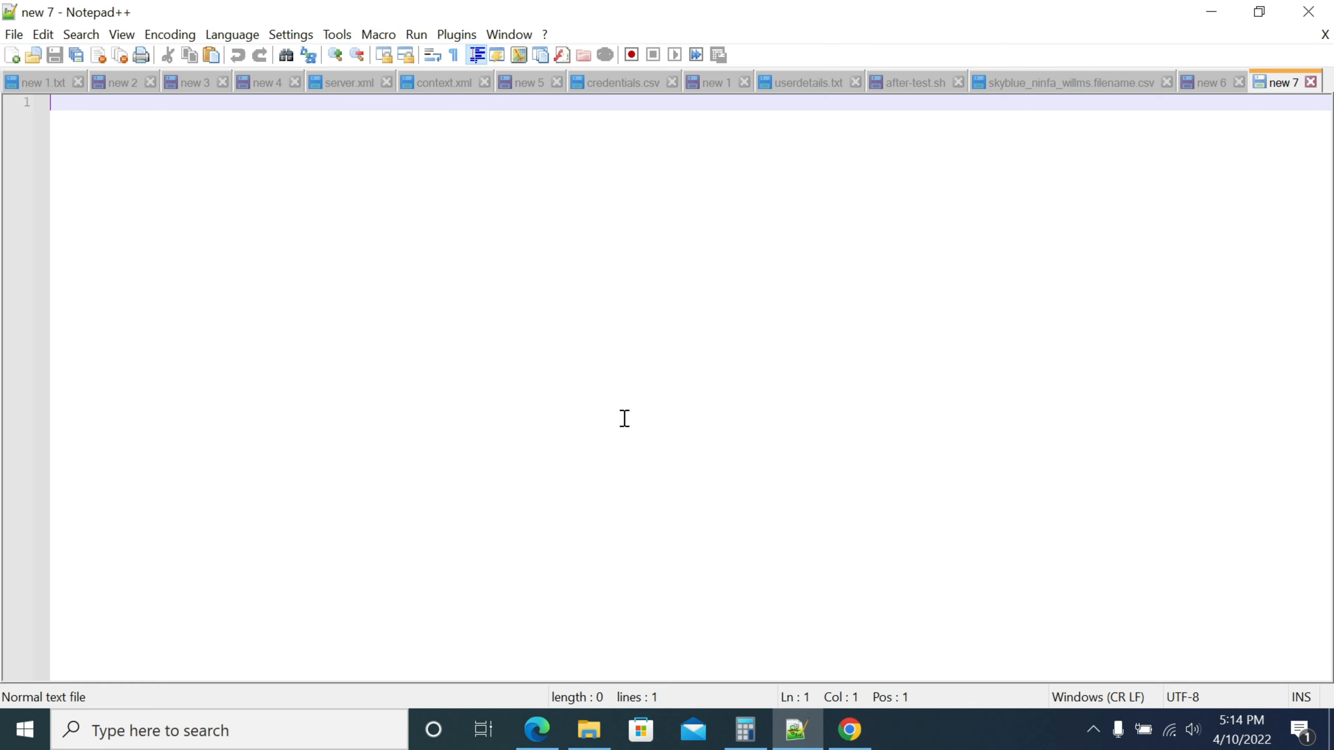
Enter the header Username,PassWord and the row User1,Pass1, then call up Save As
{"action": "type", "text": "Userna"}
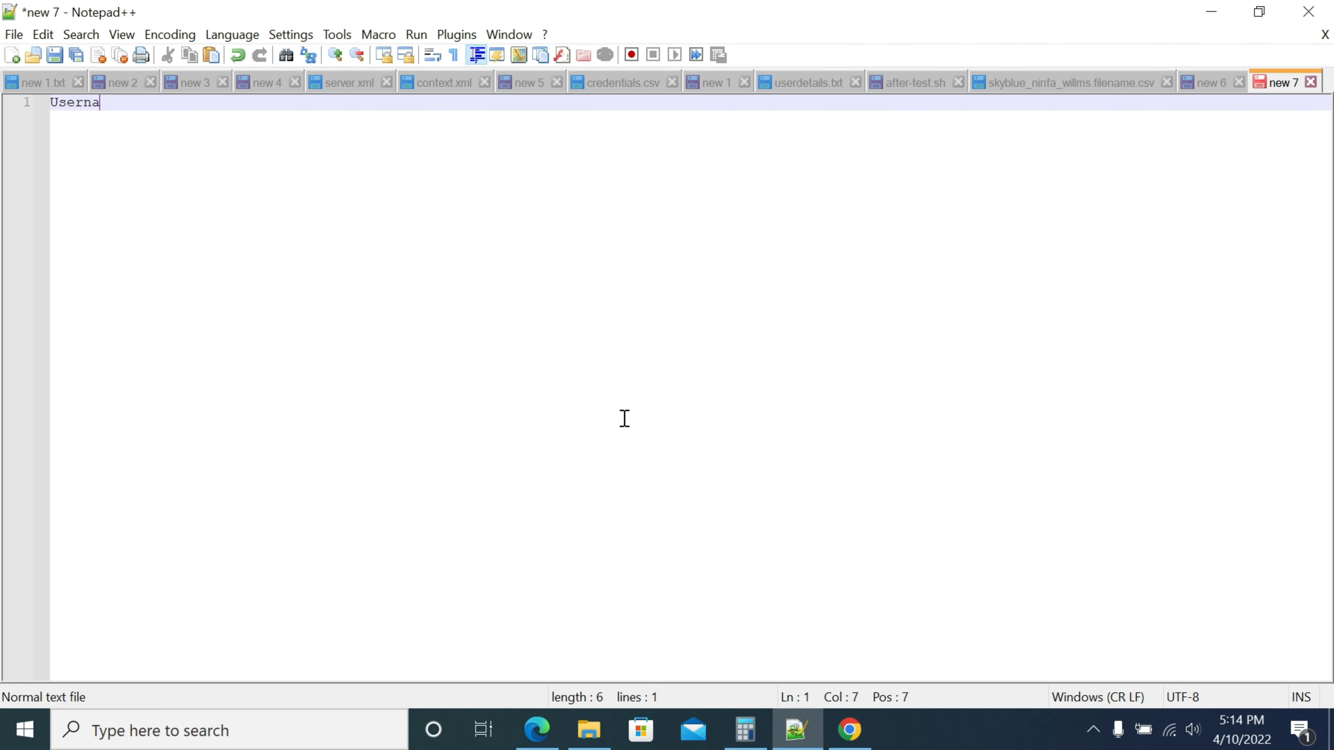
{"action": "type", "text": "me,Pa"}
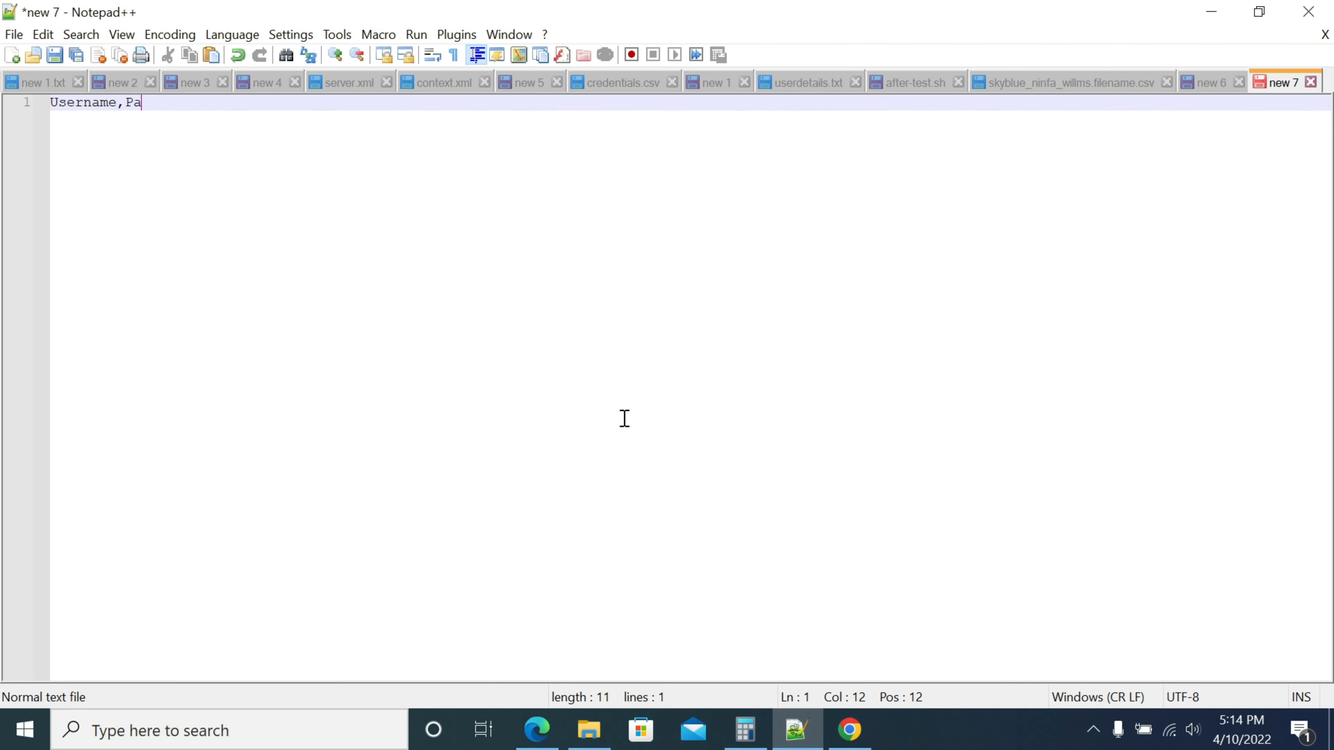
{"action": "type", "text": "ds"}
{"action": "key", "text": "BackSpace"}
{"action": "key", "text": "BackSpace"}
{"action": "type", "text": "ssWord"}
{"action": "key", "text": "Return"}
{"action": "type", "text": "User"}
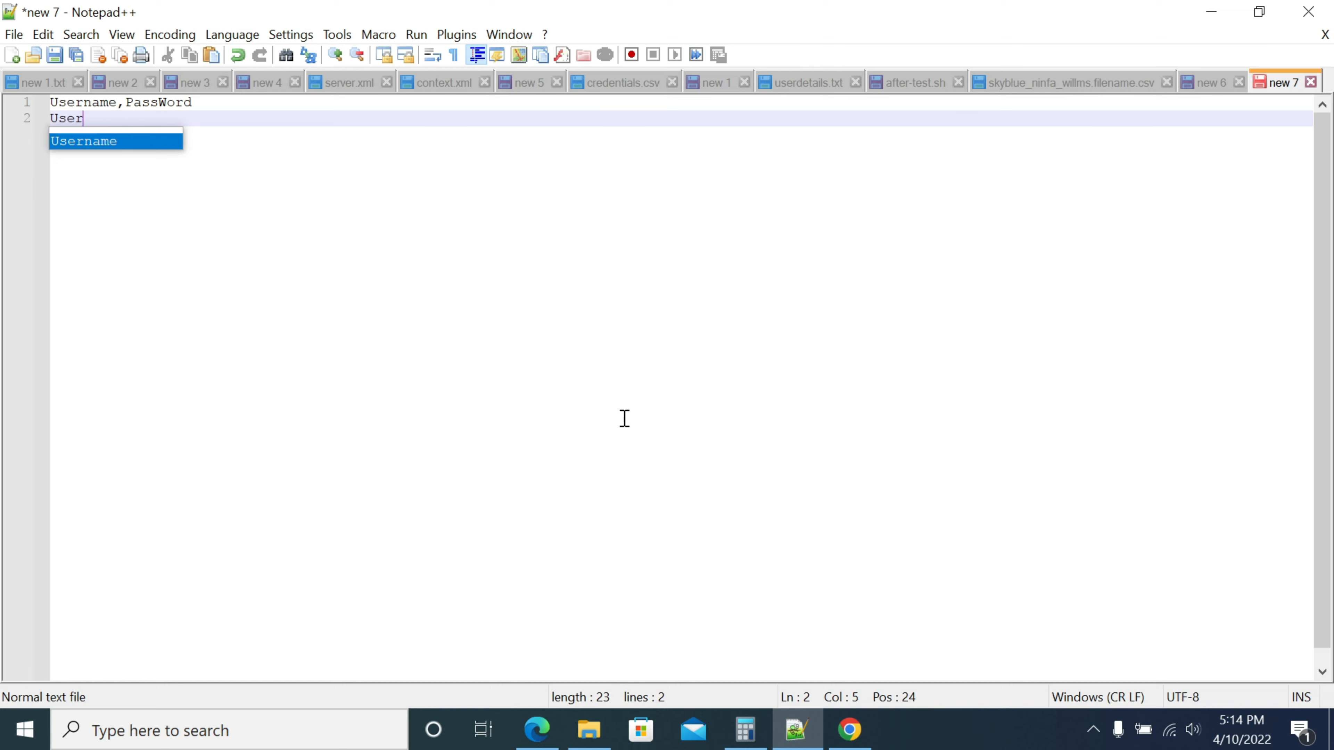
{"action": "type", "text": "1,Pass1"}
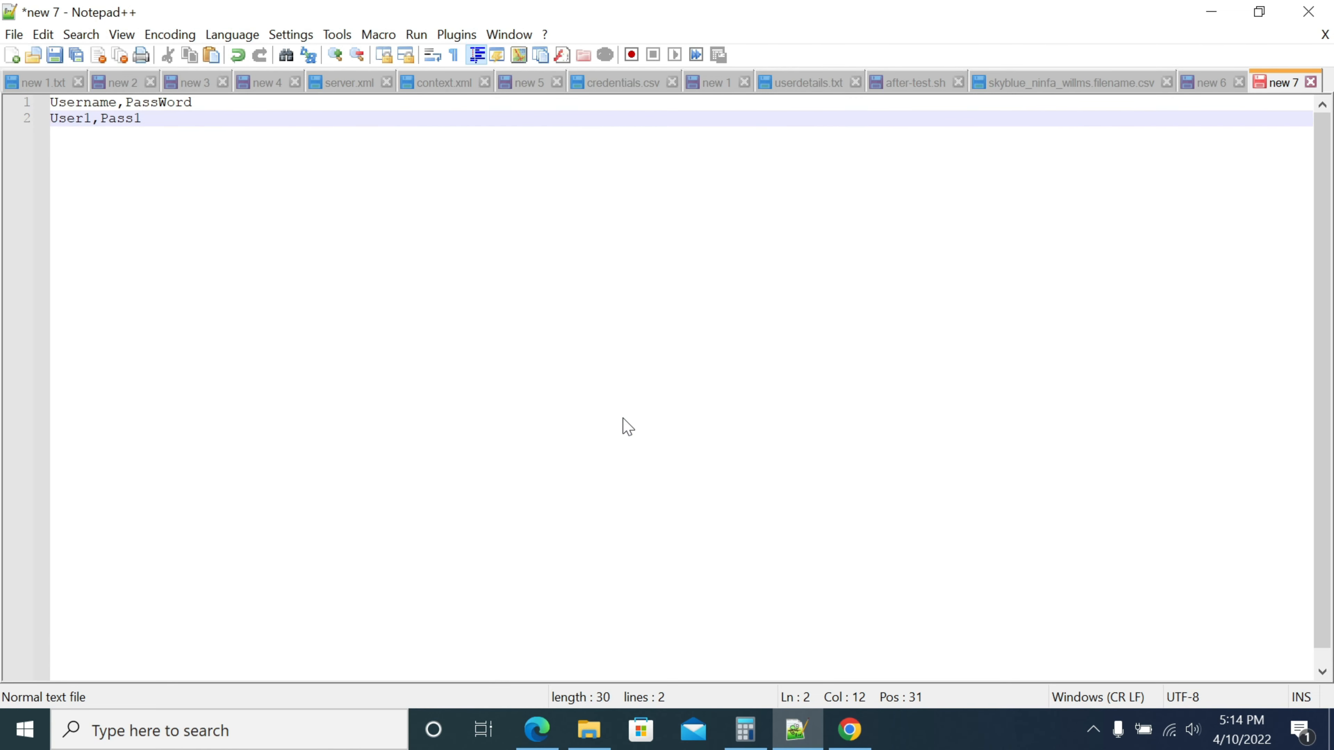
{"action": "key", "text": "ctrl+s"}
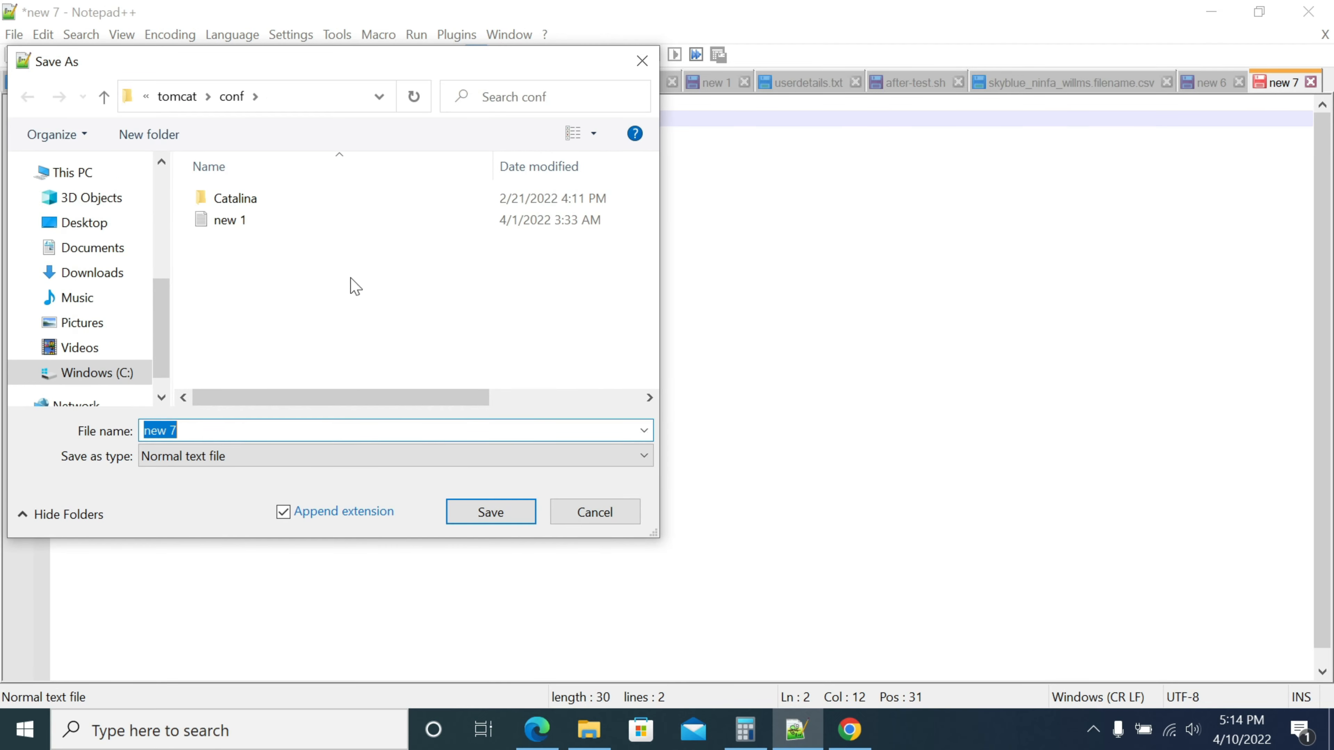
Save the document as VtsTestData in C:\Jmeter
{"action": "left_click", "coordinate": [94, 374]}
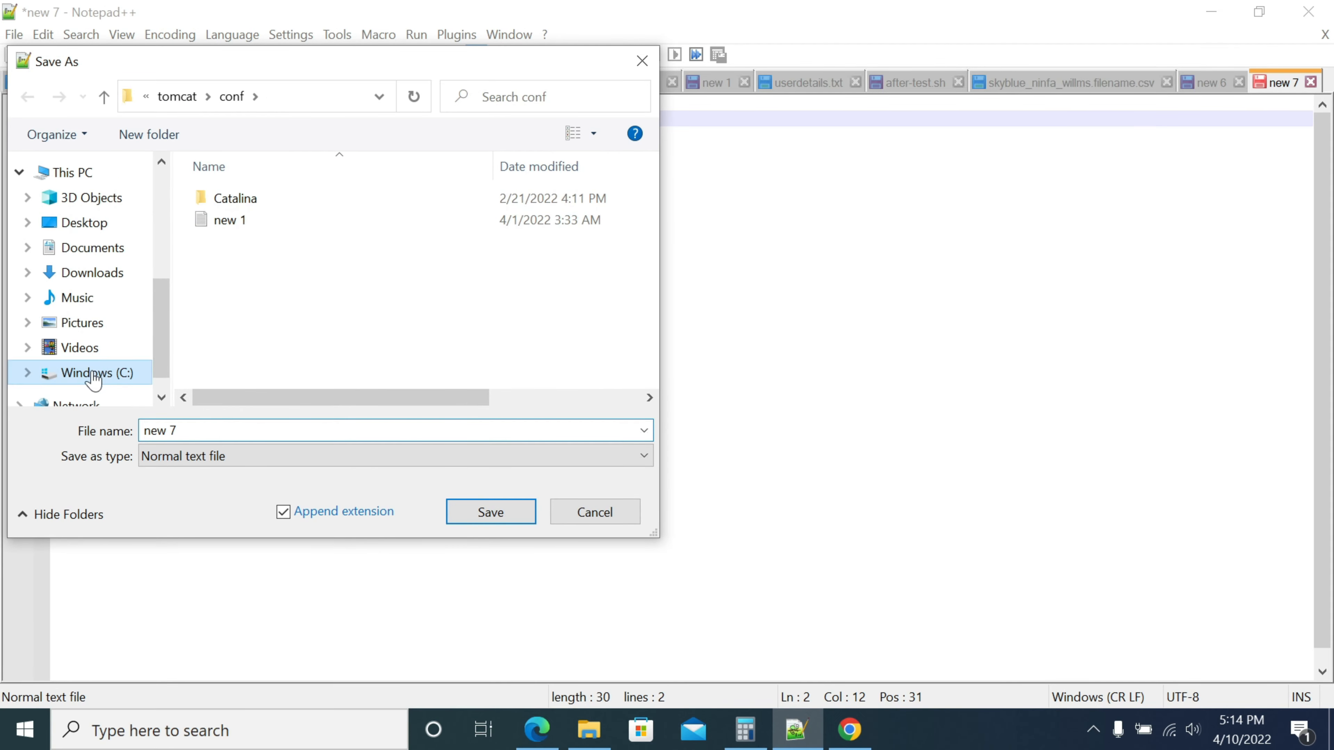
{"action": "scroll", "coordinate": [278, 358], "scroll_direction": "down", "scroll_amount": 2}
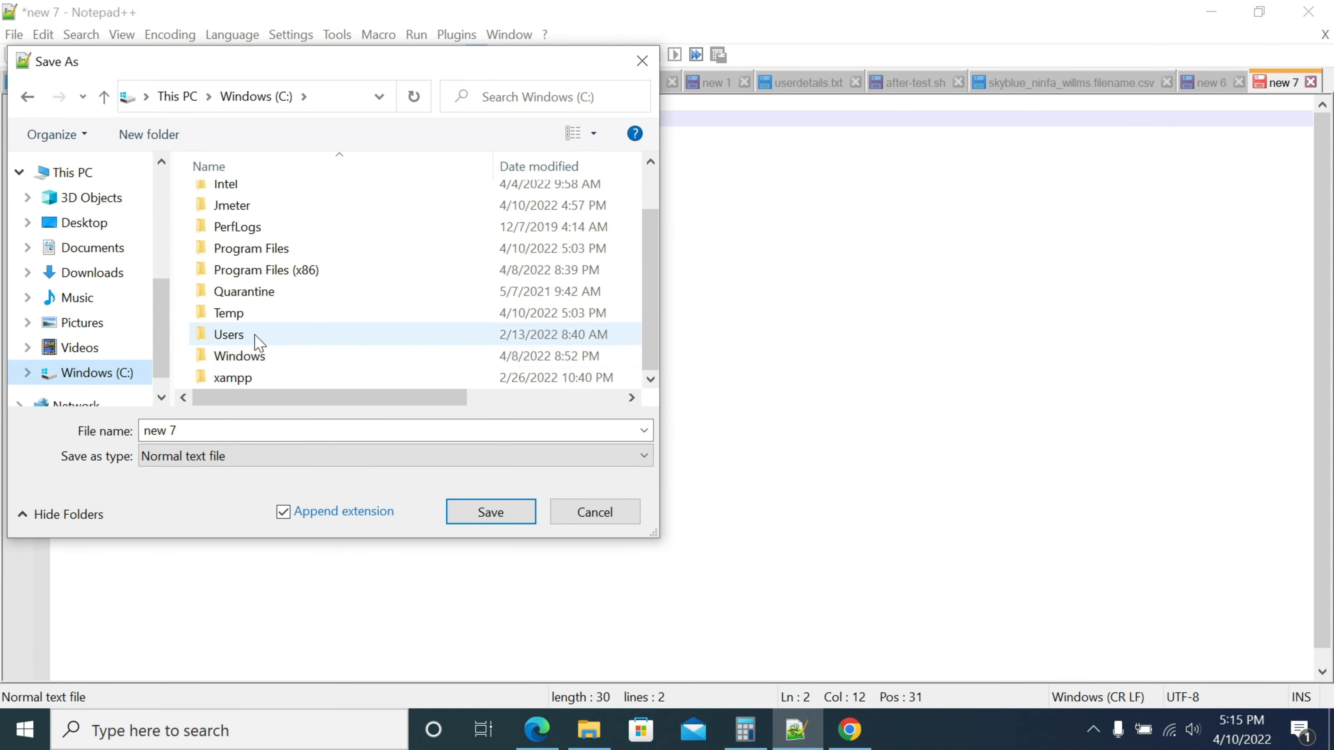
{"action": "double_click", "coordinate": [247, 209]}
{"action": "left_click", "coordinate": [198, 431]}
{"action": "type", "text": "VtsTestData"}
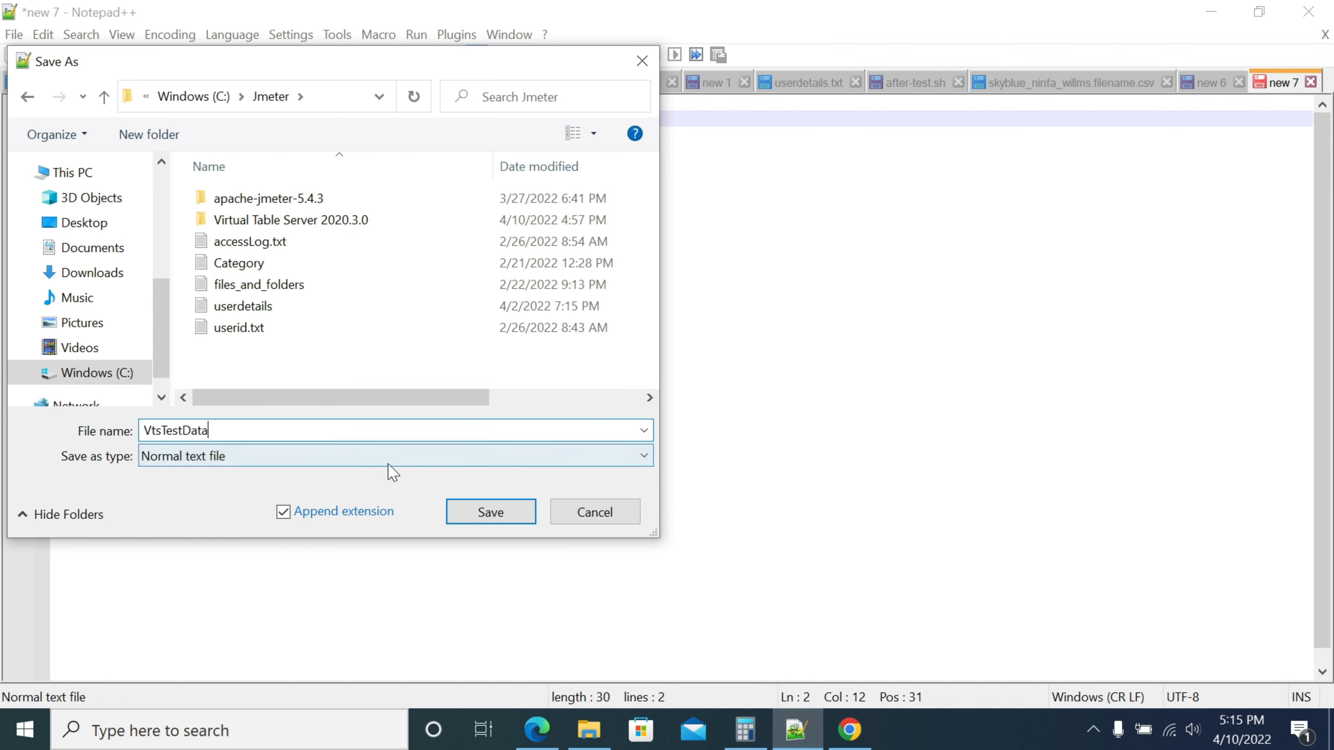
{"action": "left_click", "coordinate": [491, 513]}
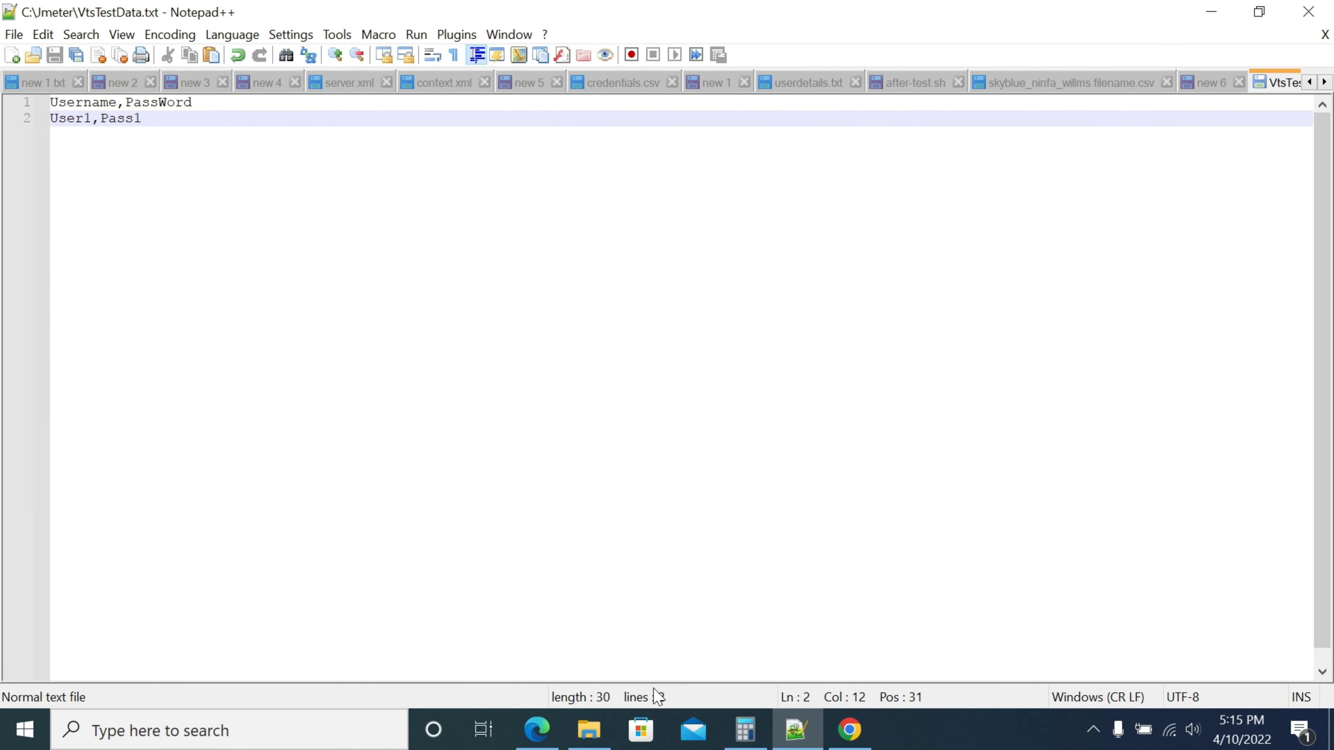
{"action": "left_click", "coordinate": [849, 730]}
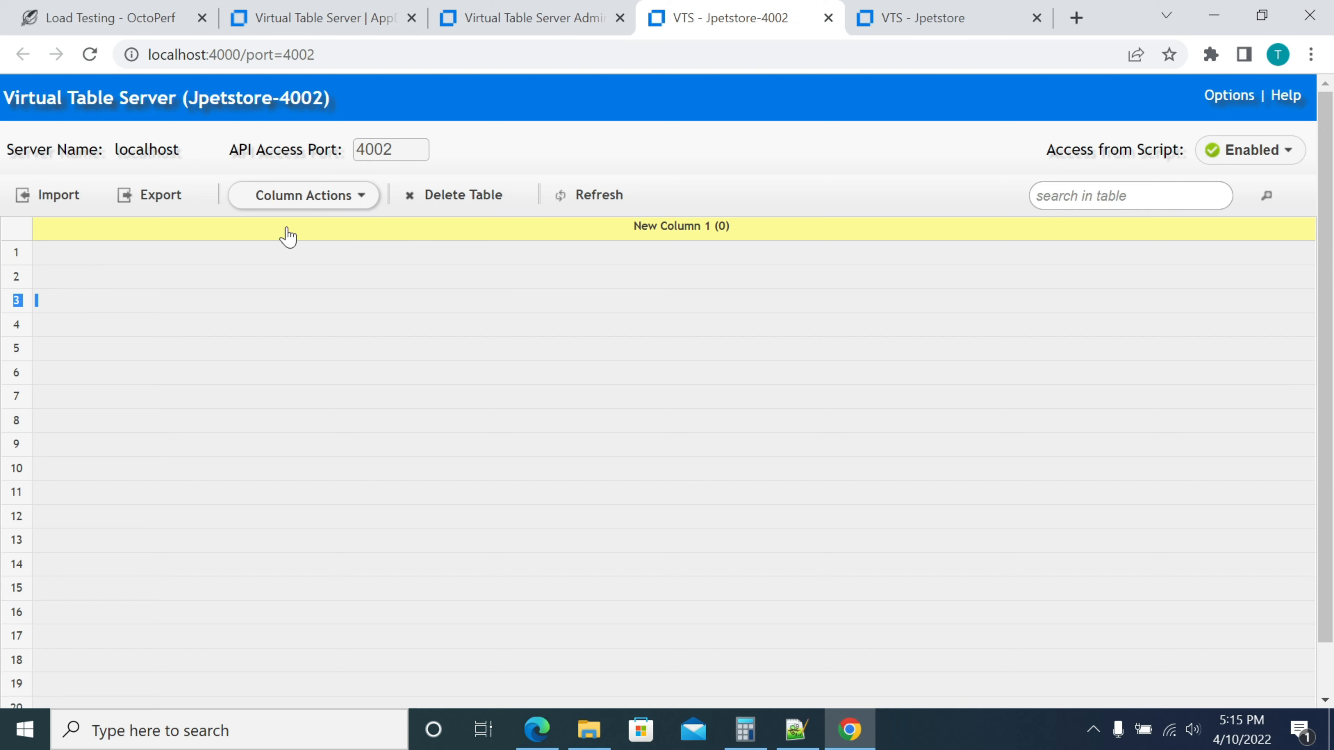
Start an Import on the Jpetstore-4002 table with the Commas(,) delimiter and choose a file
{"action": "left_click", "coordinate": [47, 196]}
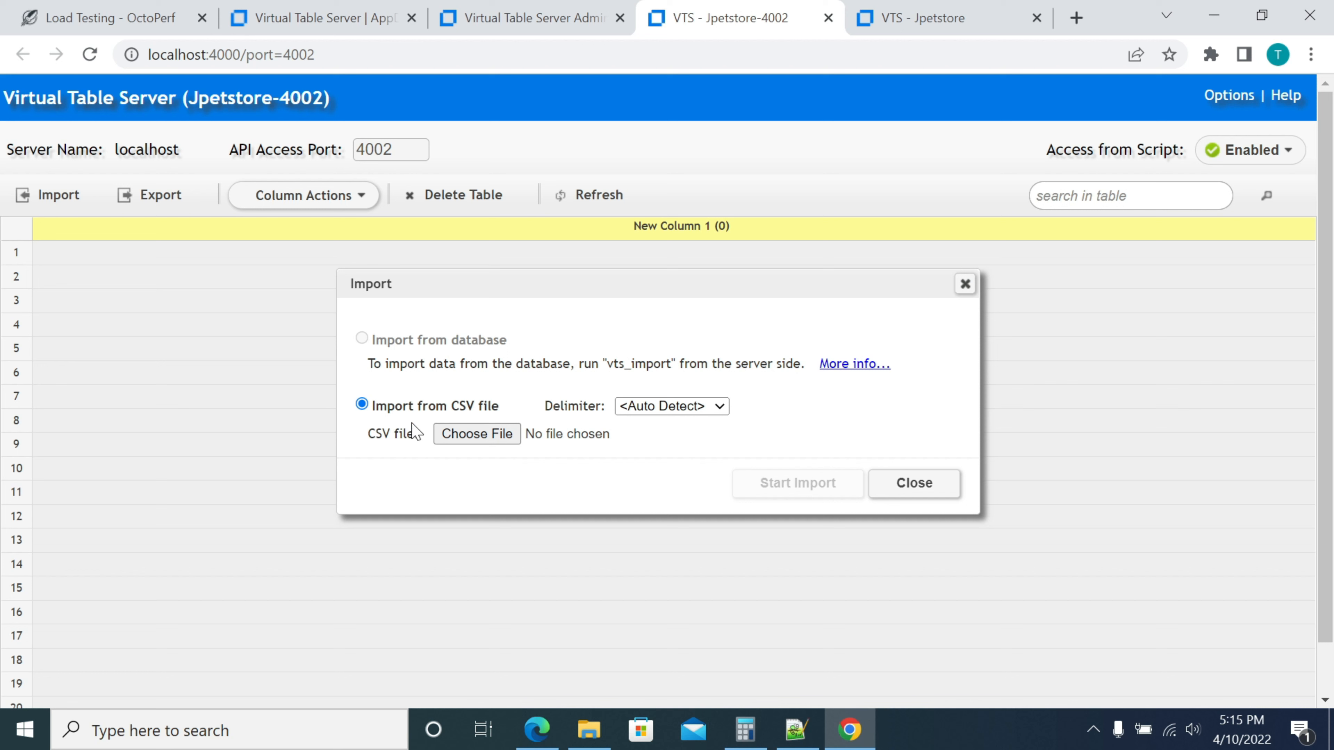
{"action": "left_click", "coordinate": [704, 404]}
{"action": "left_click", "coordinate": [670, 440]}
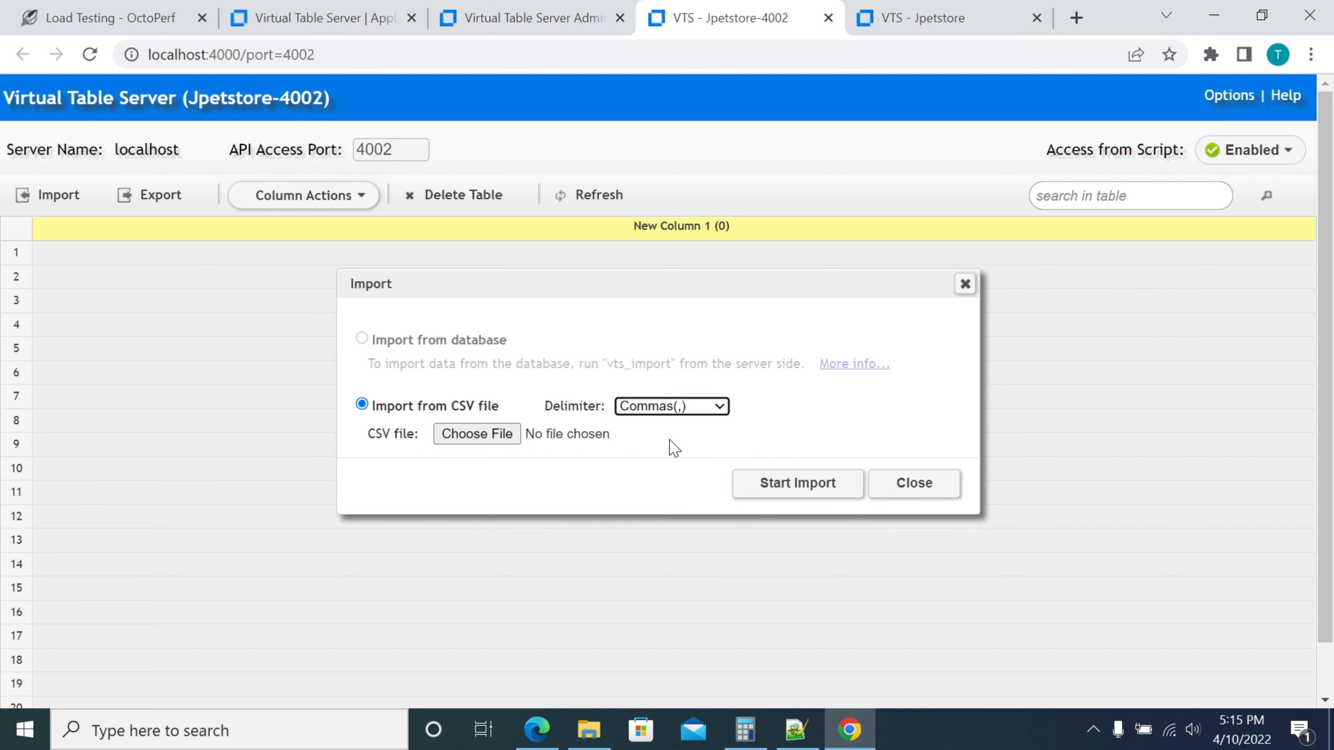
{"action": "left_click", "coordinate": [476, 437]}
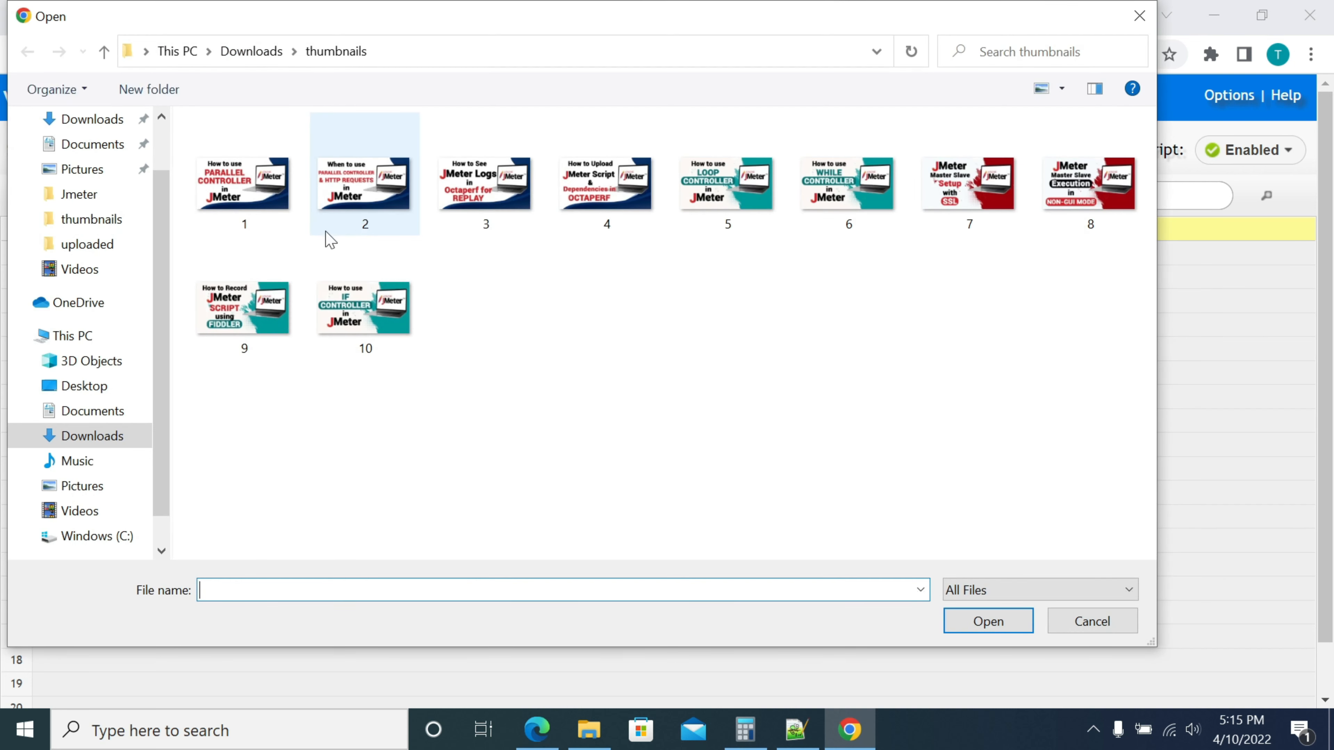
Browse to C:\Jmeter in the Open dialog and choose VtsTestData.txt
{"action": "left_click_drag", "start_coordinate": [268, 30], "coordinate": [266, 40]}
{"action": "left_click", "coordinate": [250, 61]}
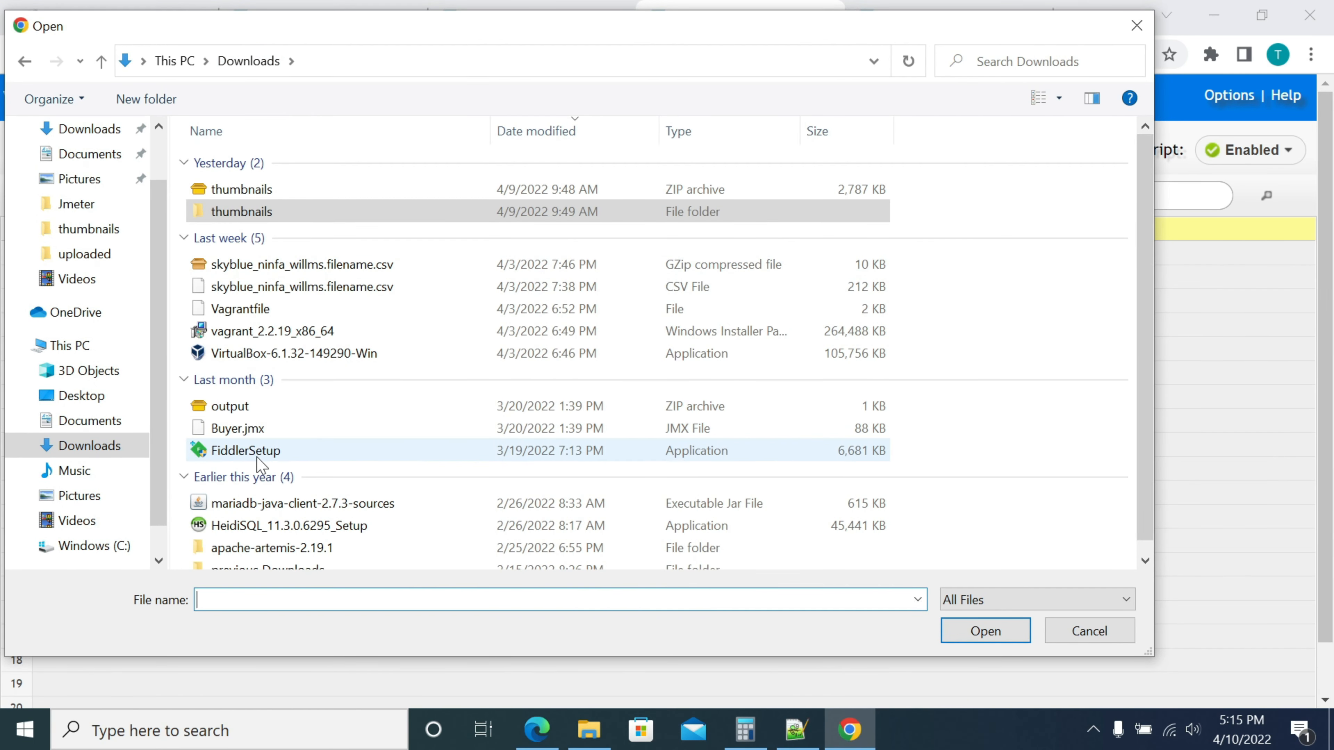
{"action": "scroll", "coordinate": [261, 465], "scroll_direction": "down", "scroll_amount": 1}
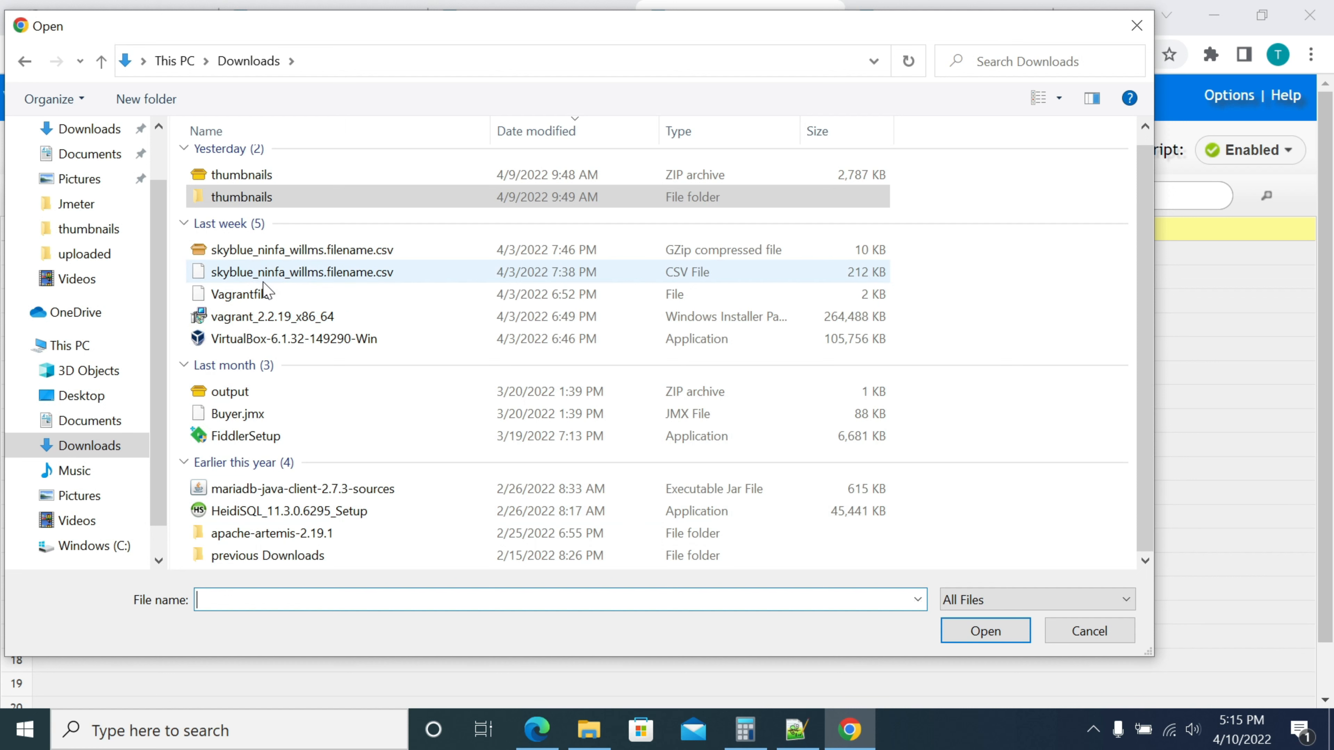
{"action": "left_click", "coordinate": [99, 549]}
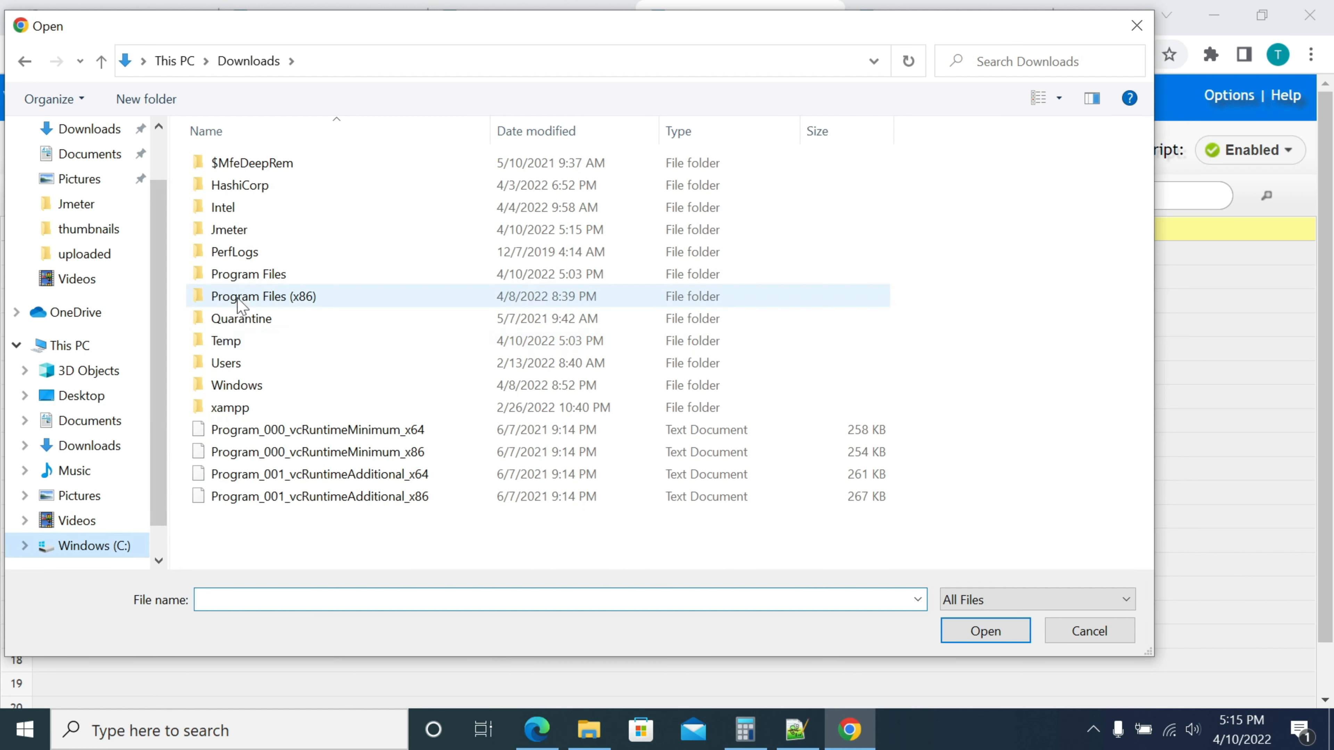
{"action": "left_click", "coordinate": [241, 229]}
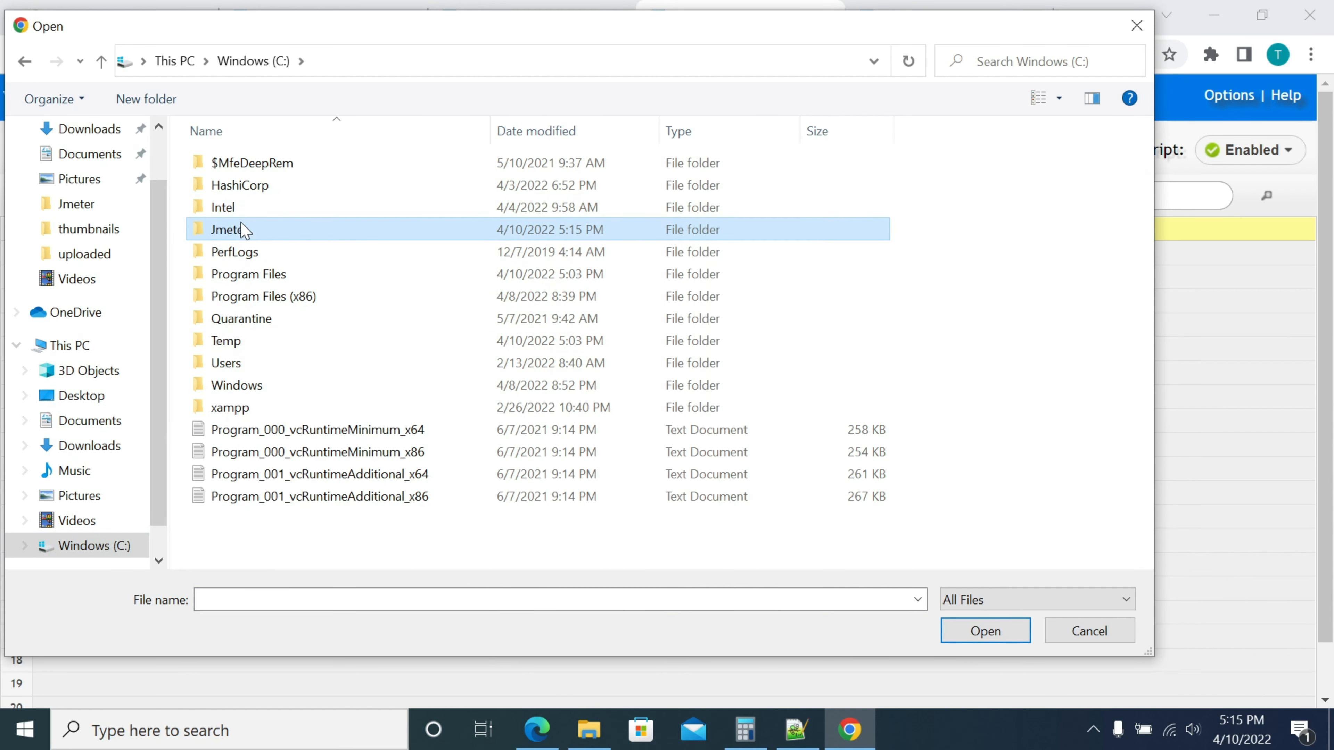
{"action": "double_click", "coordinate": [241, 230]}
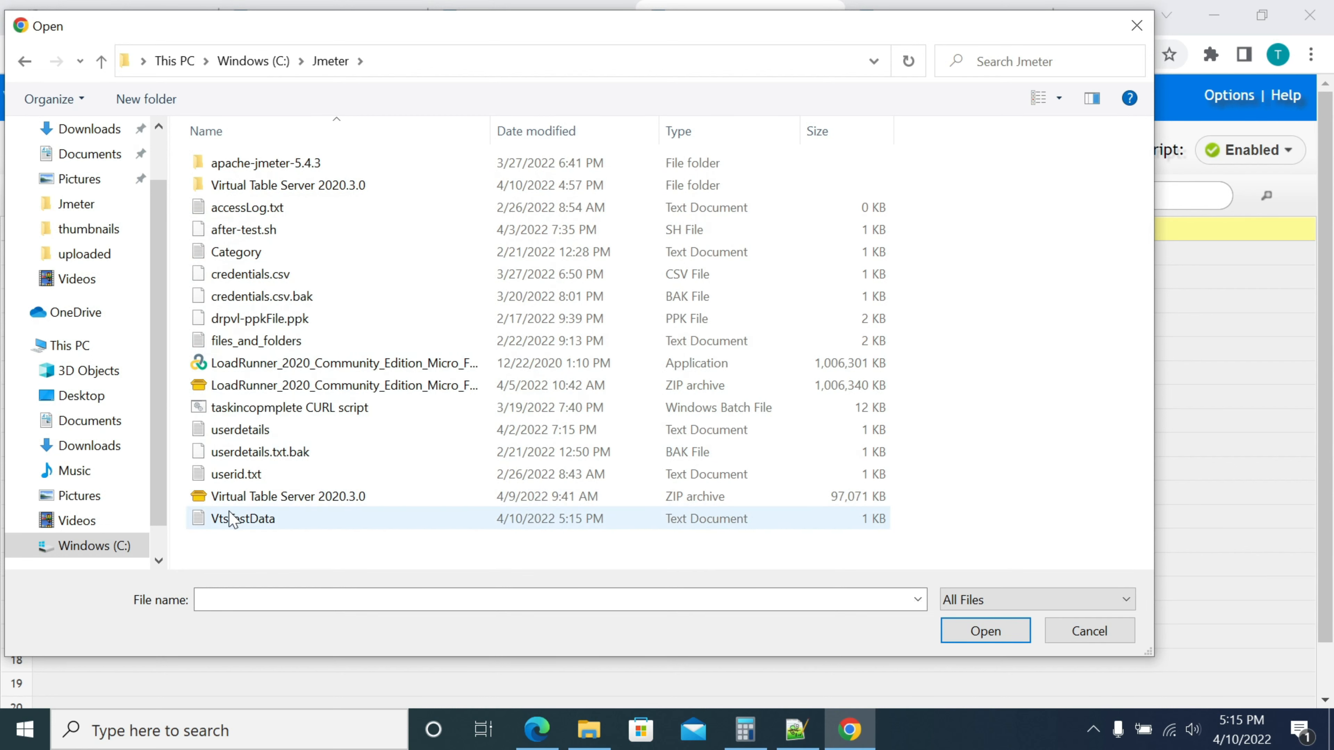
{"action": "double_click", "coordinate": [225, 523]}
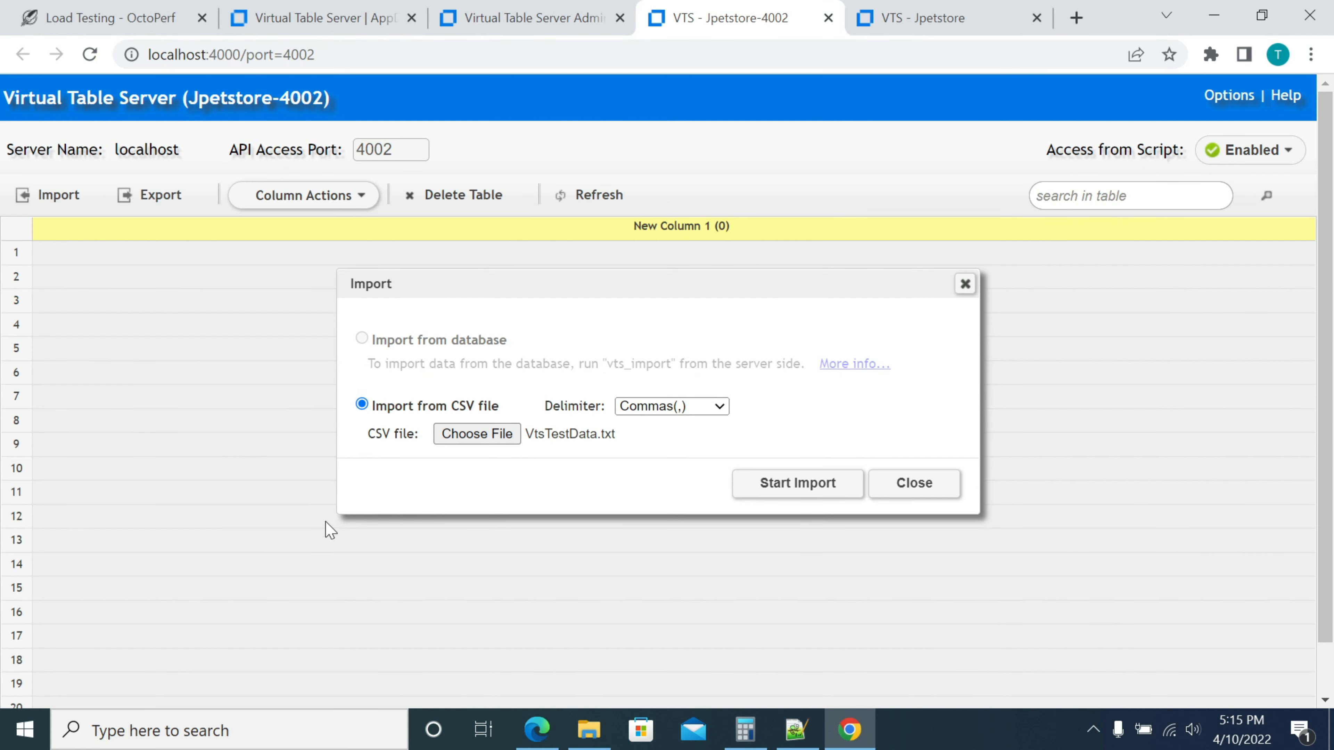
{"action": "left_click", "coordinate": [781, 490]}
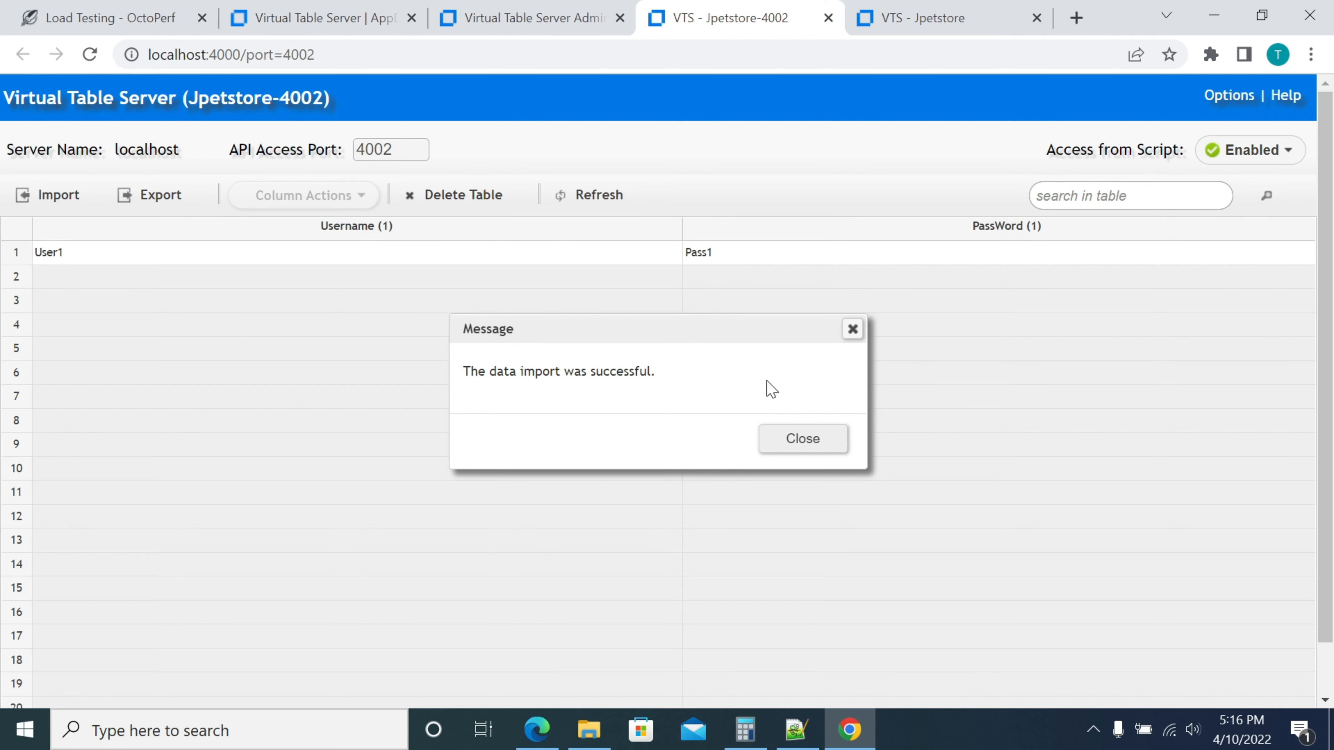
{"action": "left_click", "coordinate": [813, 442]}
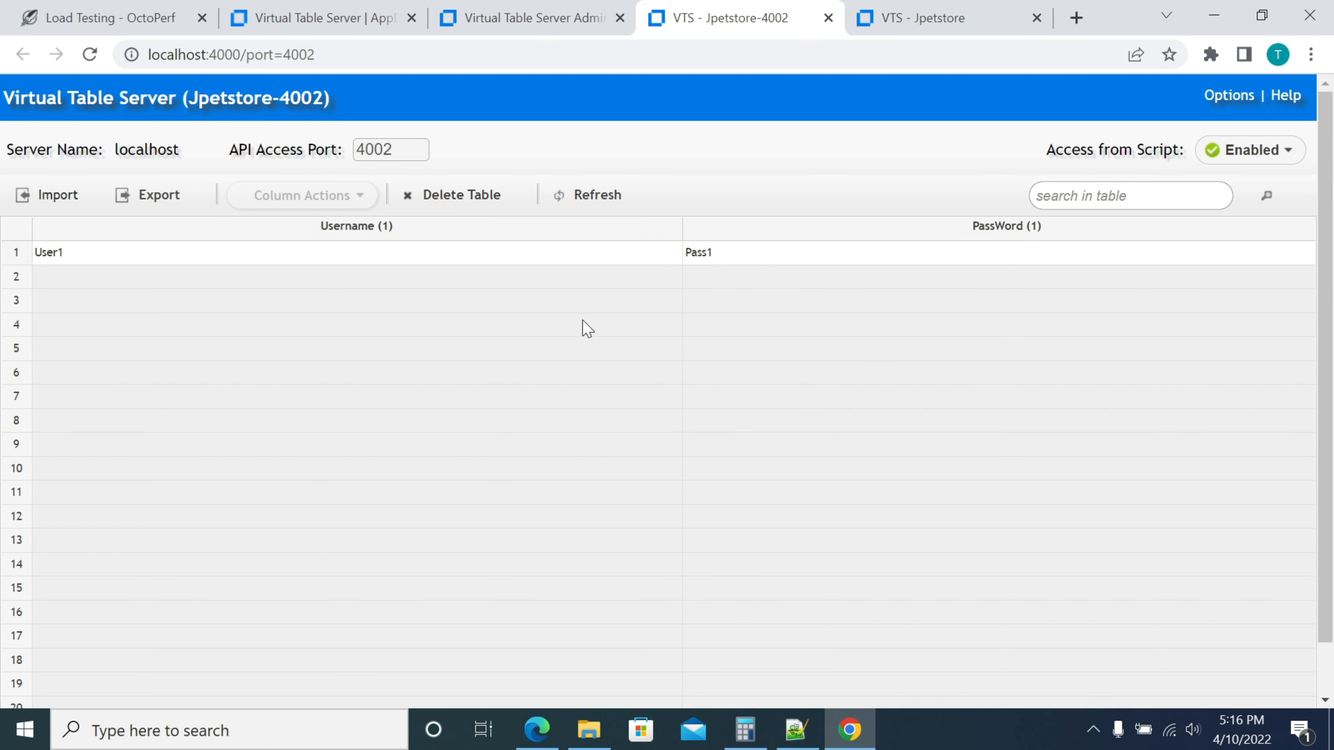
Delete the Jpetstore-4002 table, then re-import VtsTestData.txt to restore its Username and PassWord columns
{"action": "left_click", "coordinate": [466, 197]}
{"action": "left_click", "coordinate": [690, 443]}
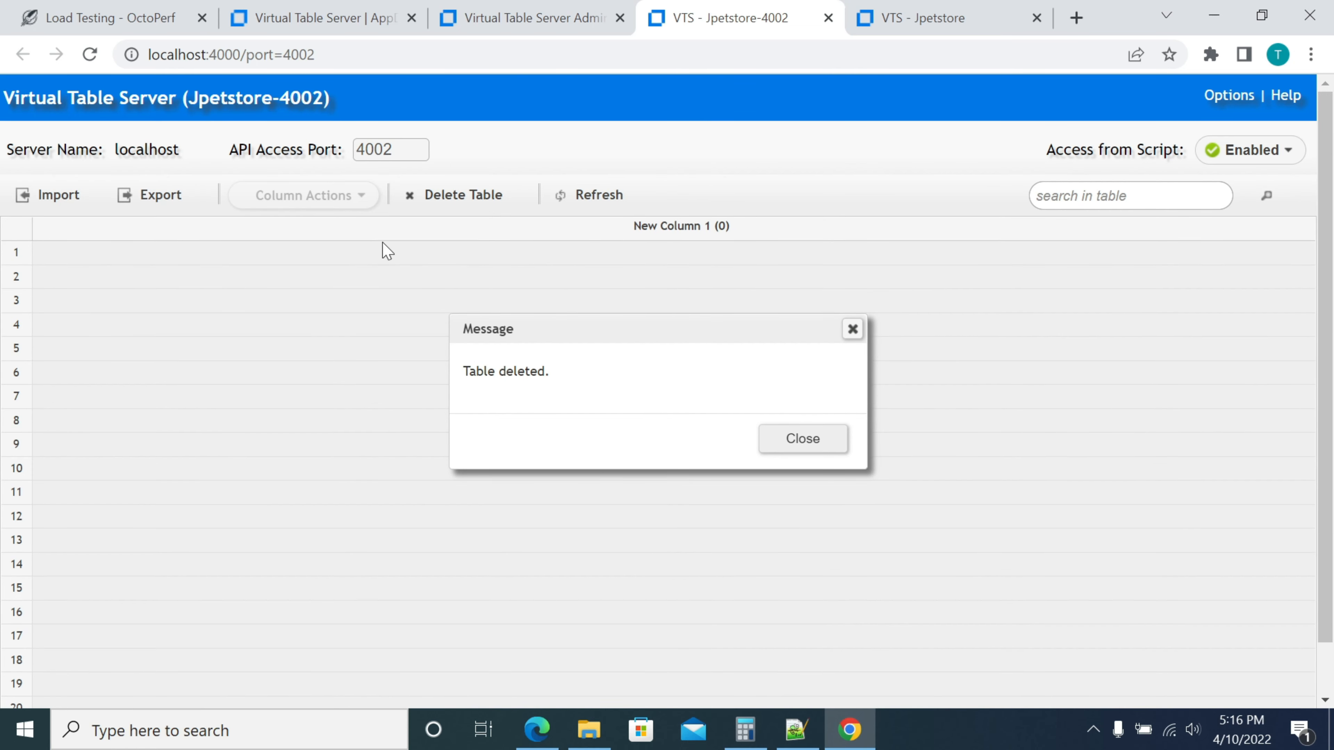
{"action": "left_click", "coordinate": [802, 444]}
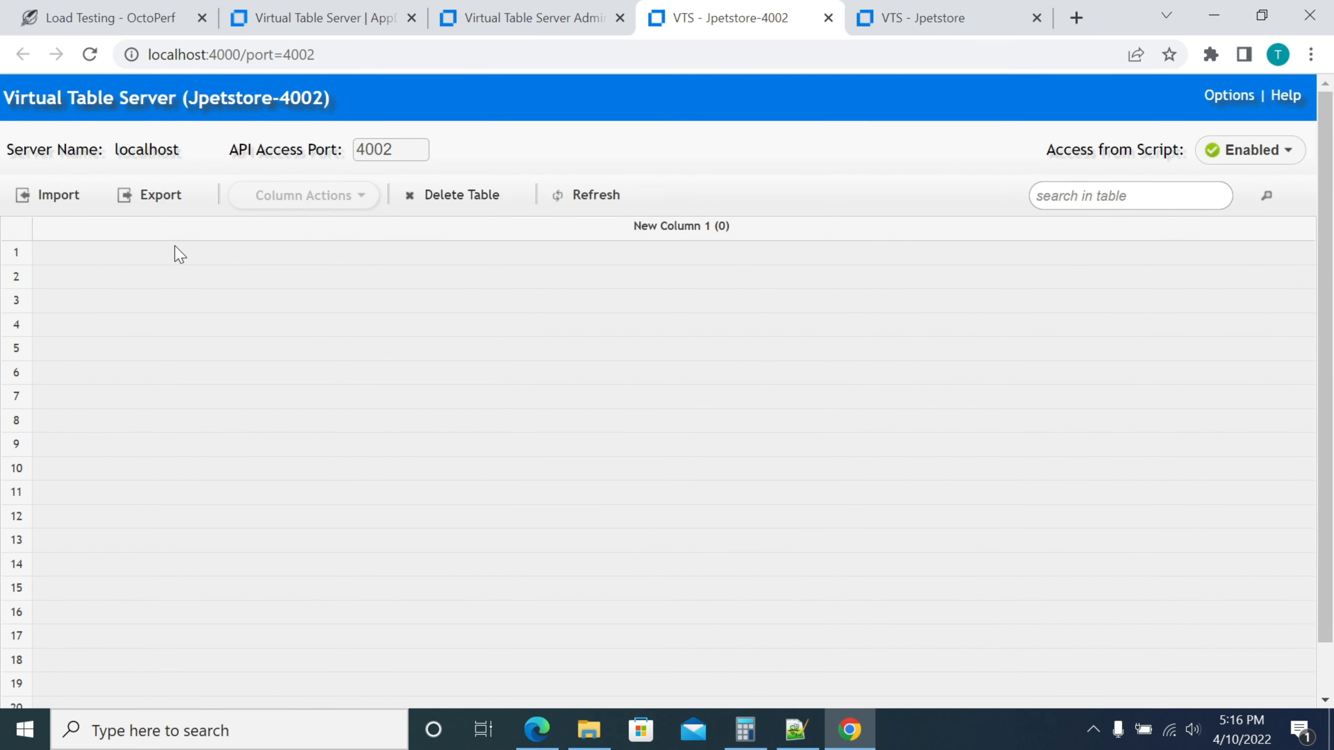
{"action": "left_click", "coordinate": [37, 205]}
{"action": "left_click", "coordinate": [788, 485]}
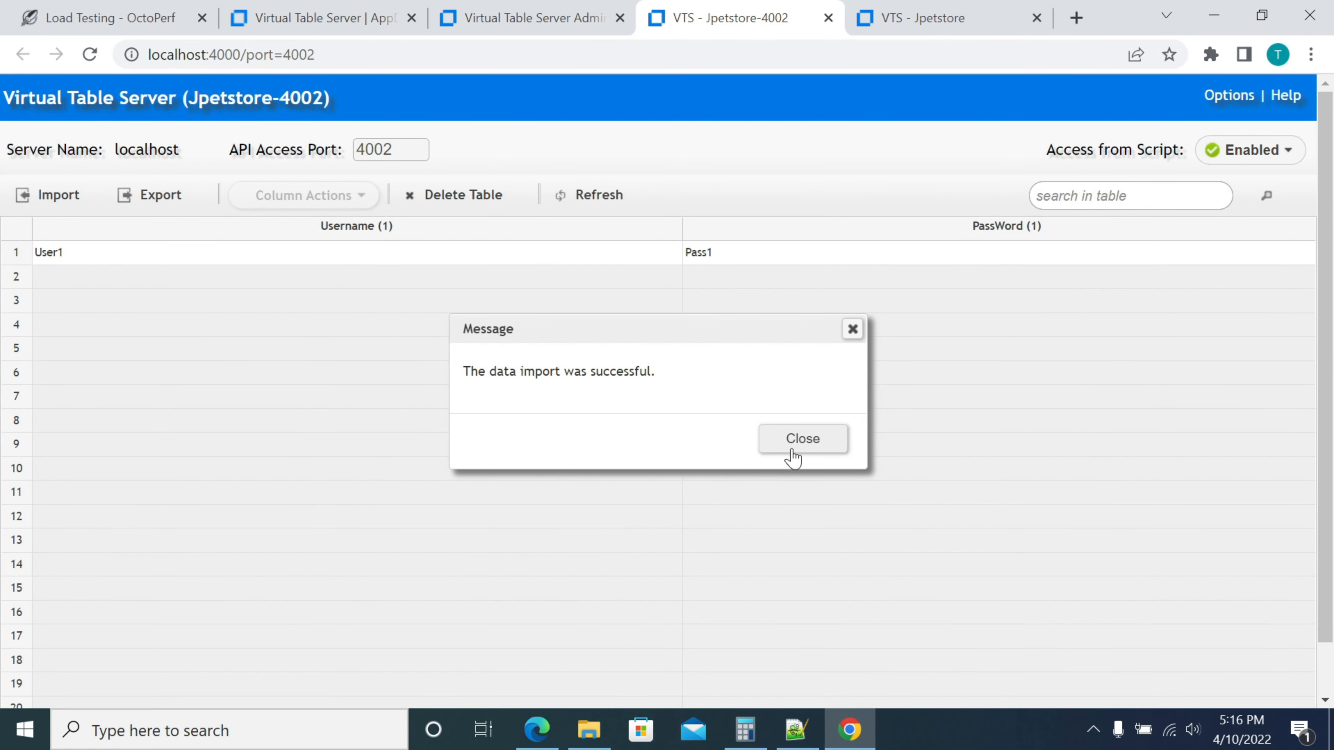
{"action": "left_click", "coordinate": [793, 447]}
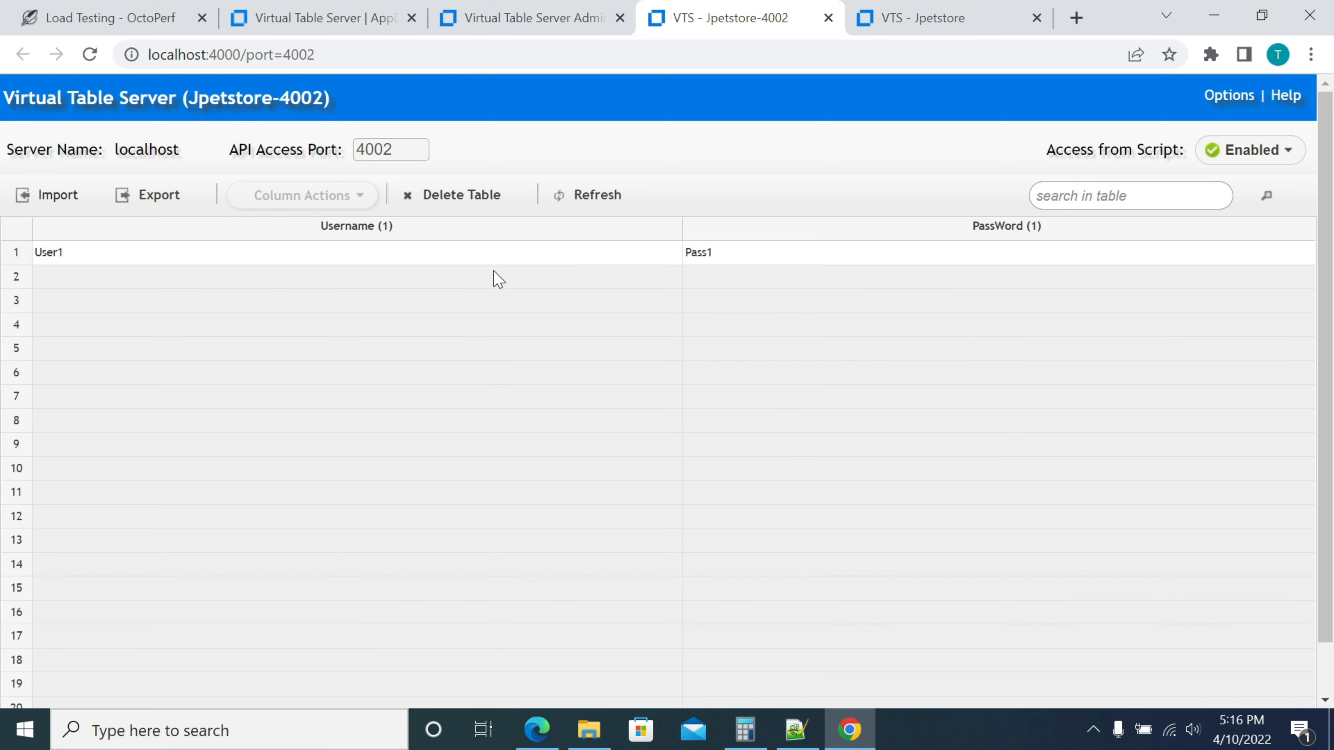
{"action": "left_click", "coordinate": [52, 195]}
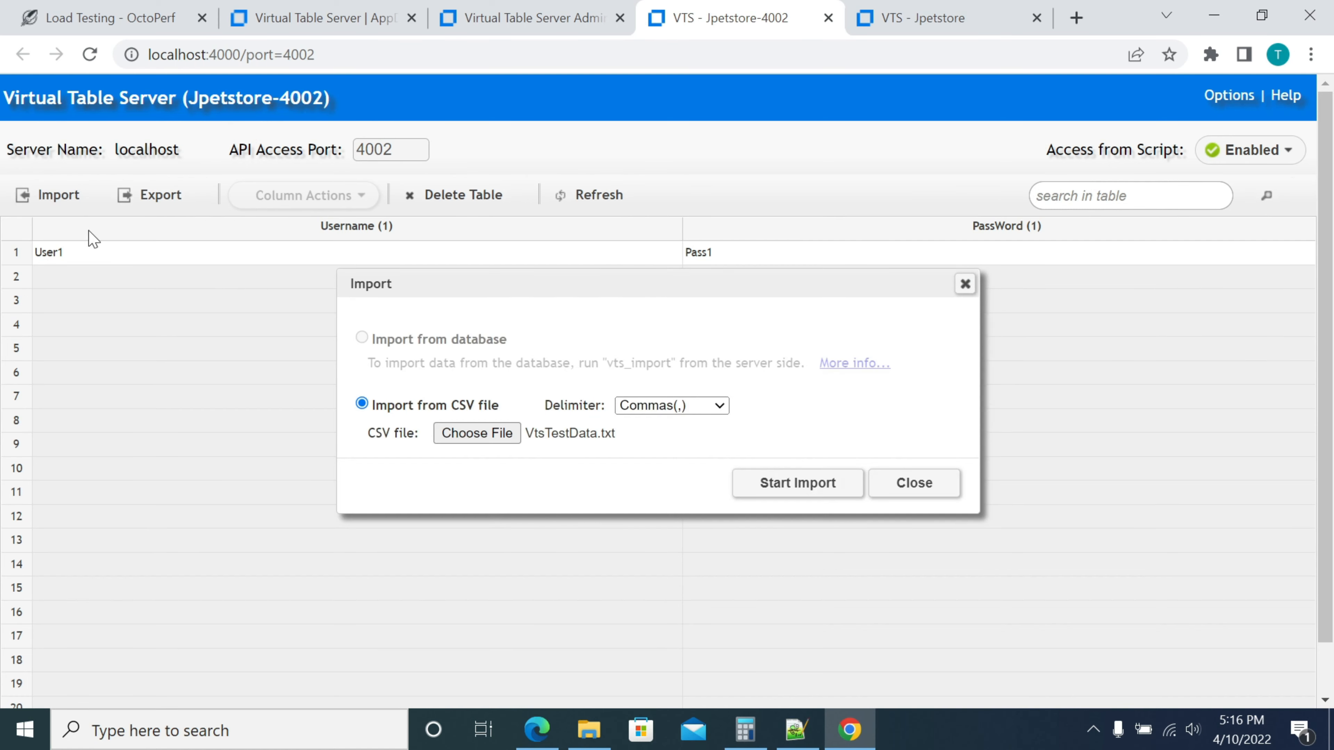
{"action": "left_click", "coordinate": [782, 484]}
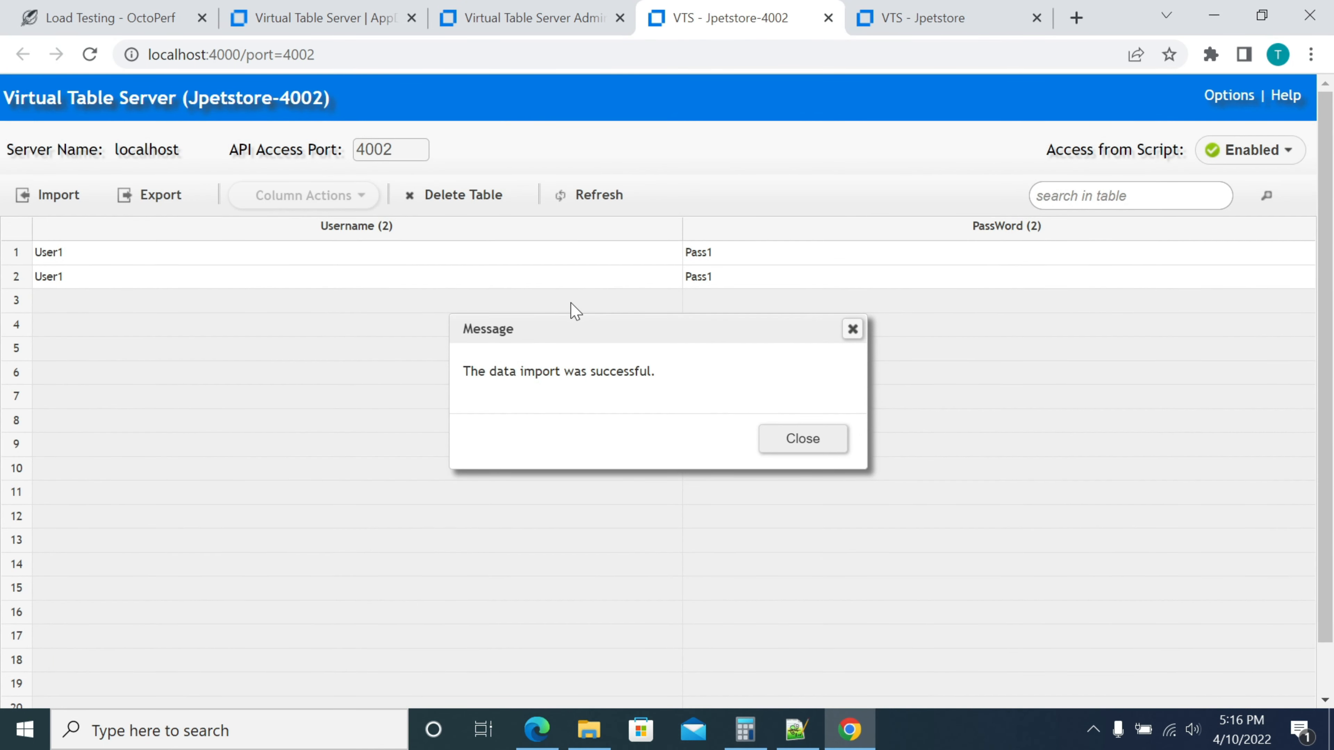
{"action": "left_click", "coordinate": [801, 441]}
{"action": "left_click", "coordinate": [216, 308]}
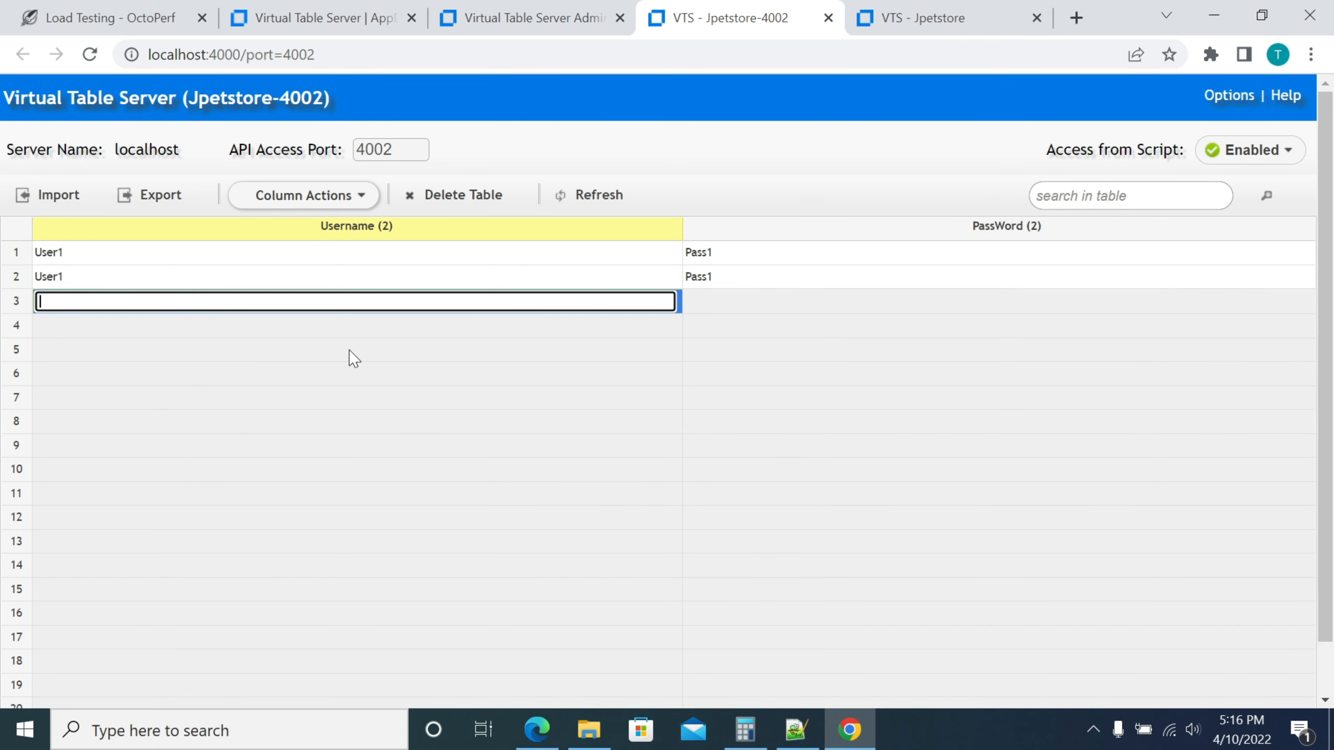
{"action": "left_click", "coordinate": [657, 162]}
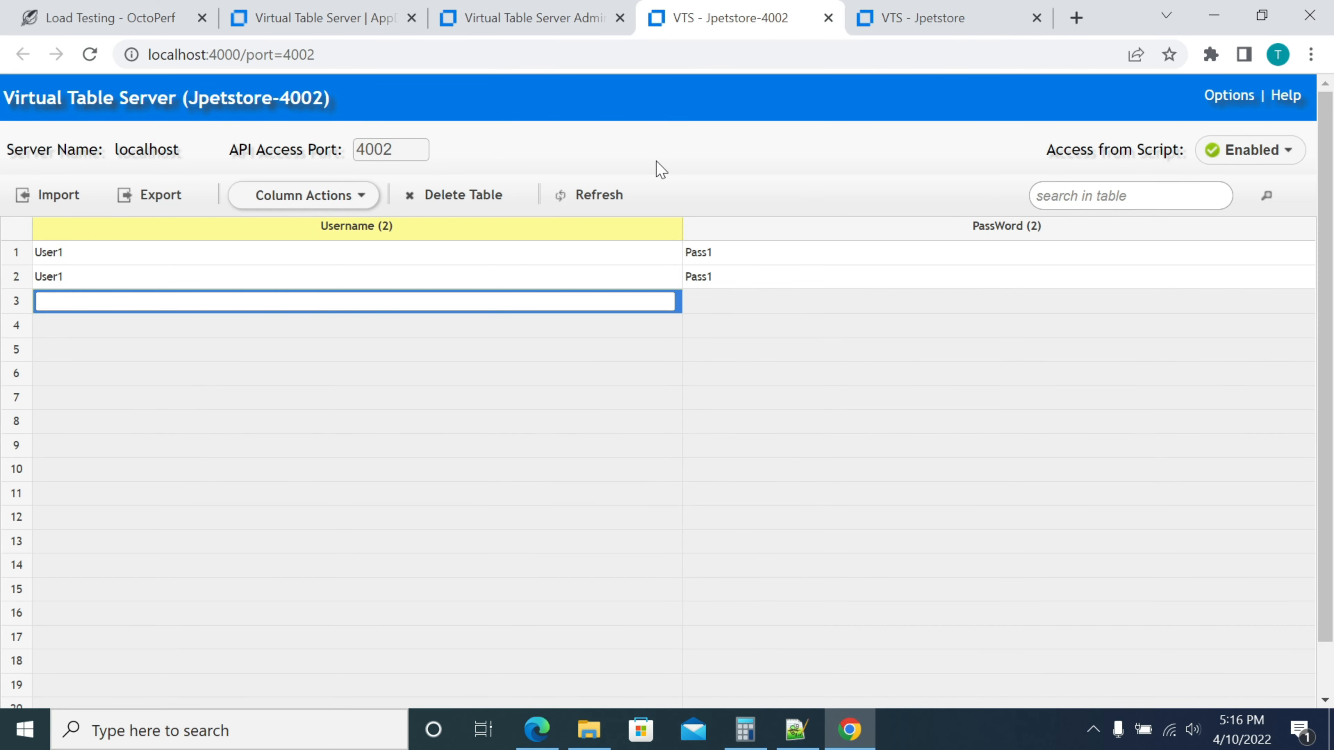